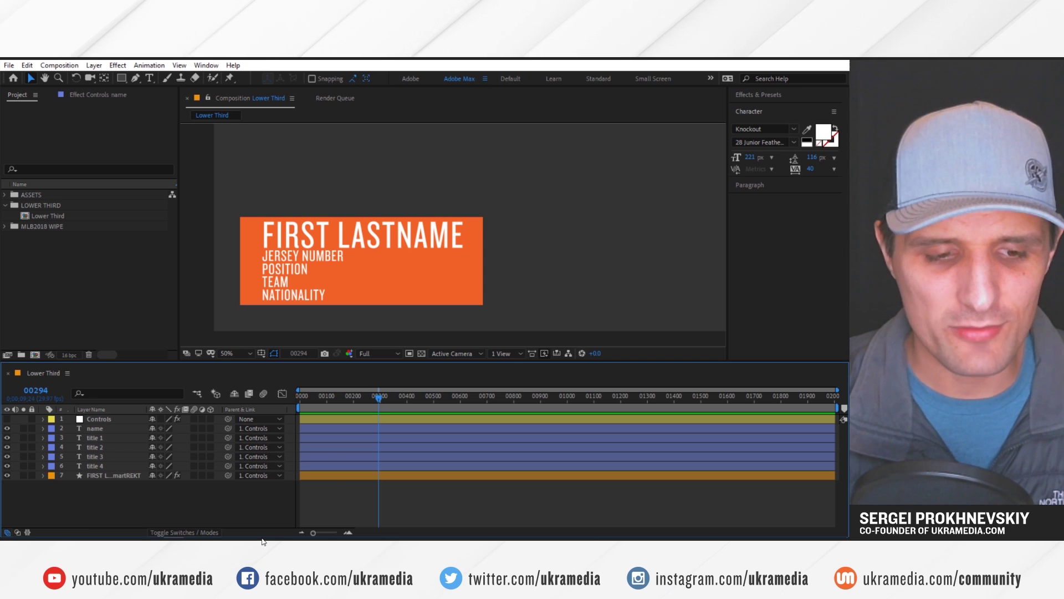
At frame 00257, try a much larger JERSEY NUMBER font size, then undo it
click(368, 397)
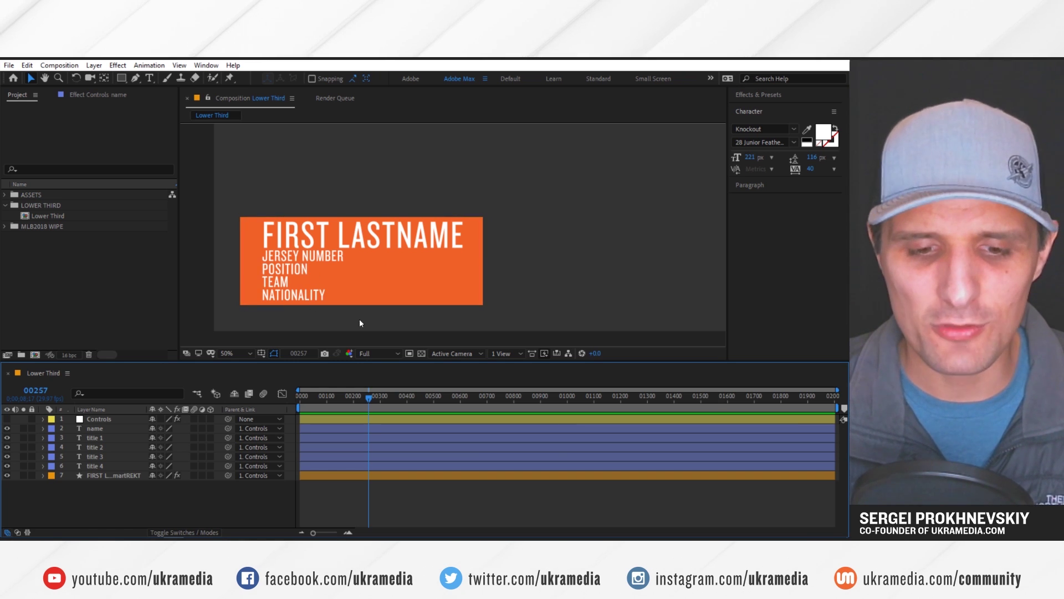
click(314, 258)
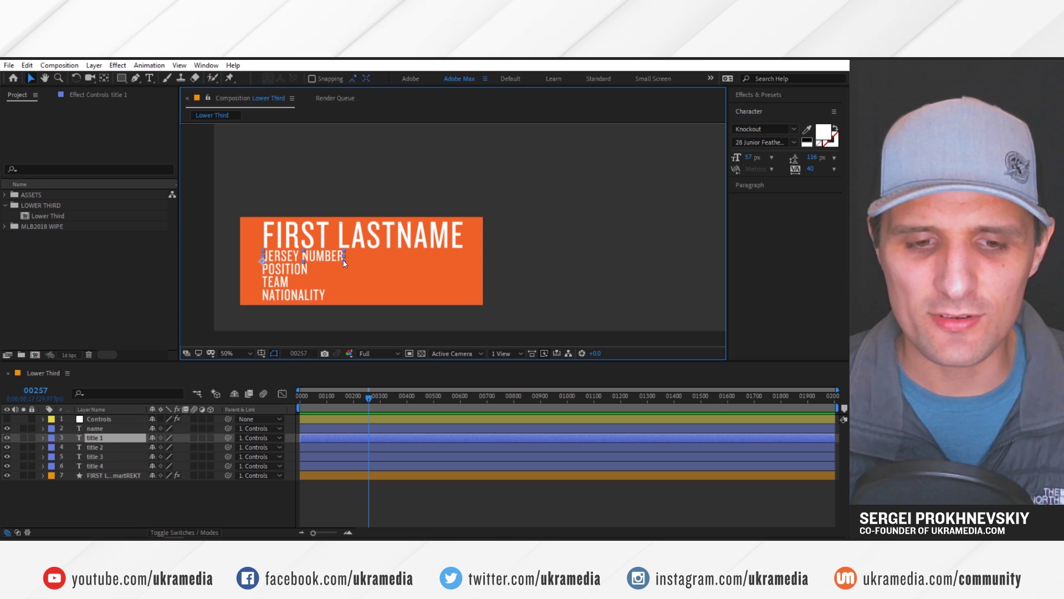
drag(749, 157, 875, 157)
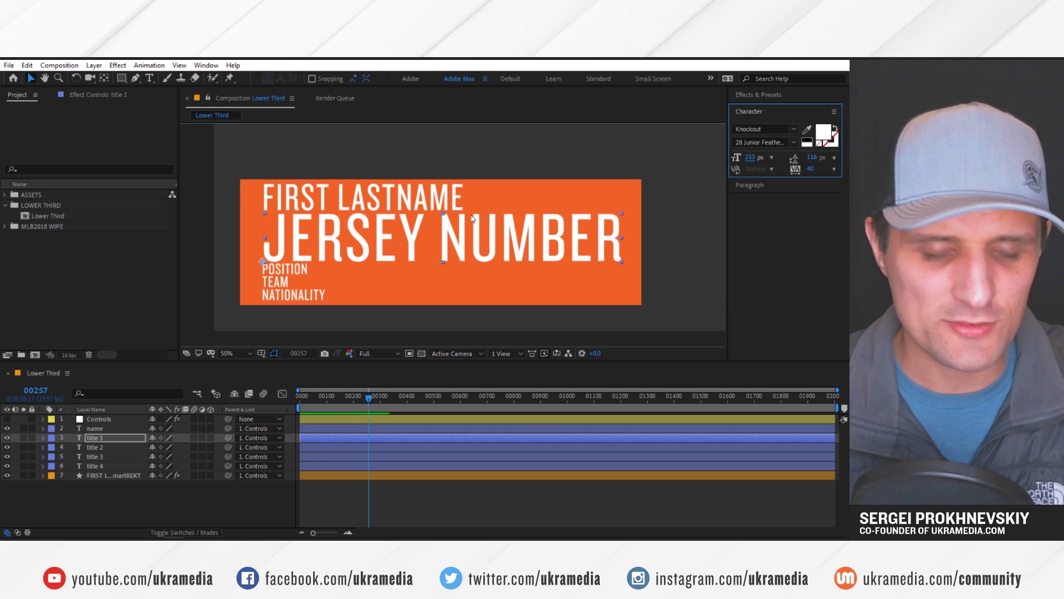
click(347, 263)
key(ctrl+z)
Type placeholder text into the POSITION layer, then undo to restore it
double_click(300, 269)
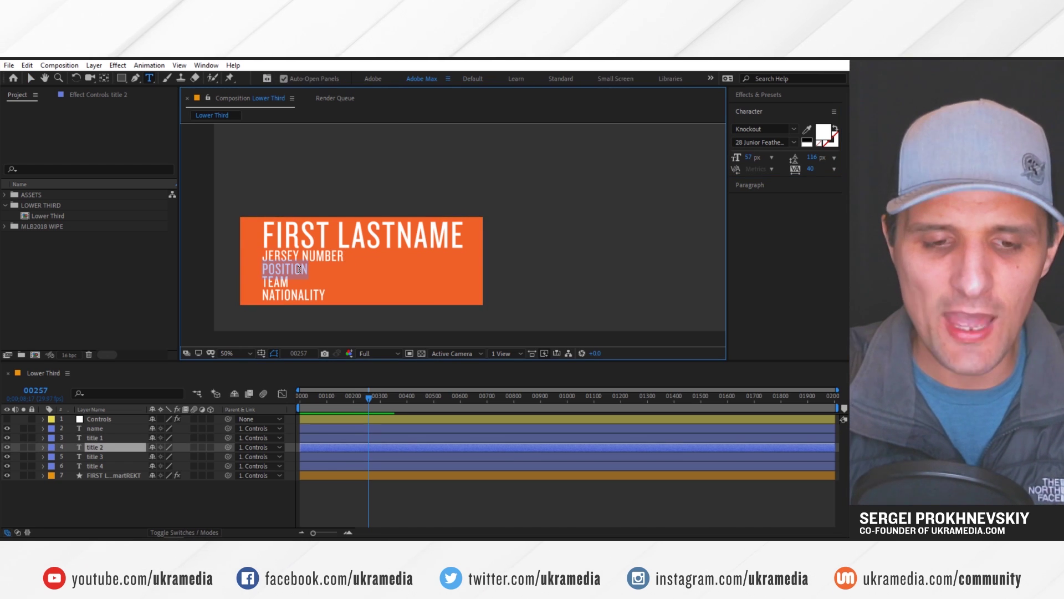
text(LSDKJFLKSDJKFLJSDLKFJLKSDJFLKSDJLFKJSDLKFJSDLKF)
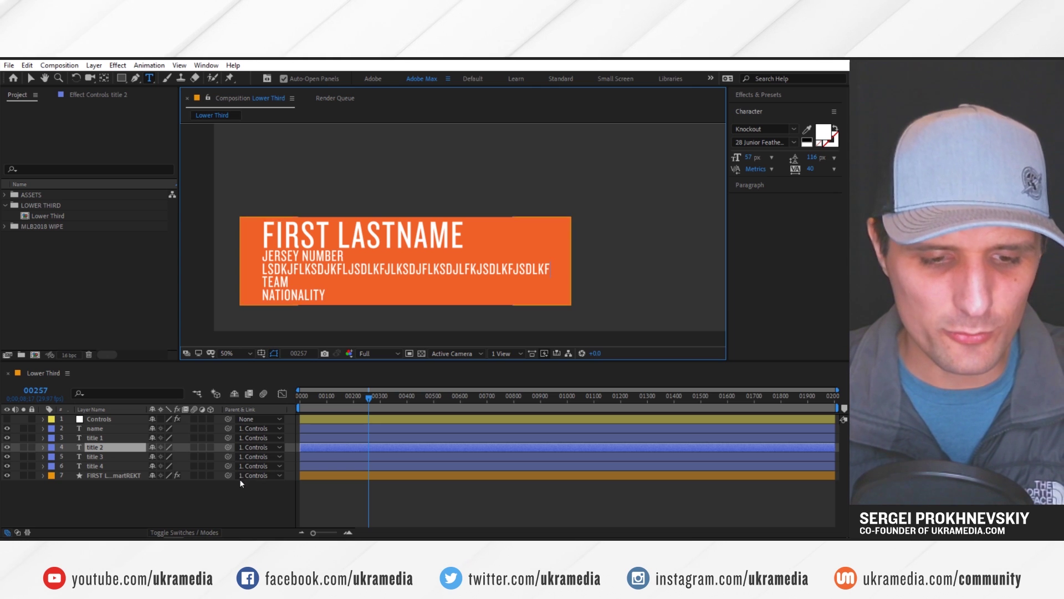
click(242, 493)
key(ctrl+z)
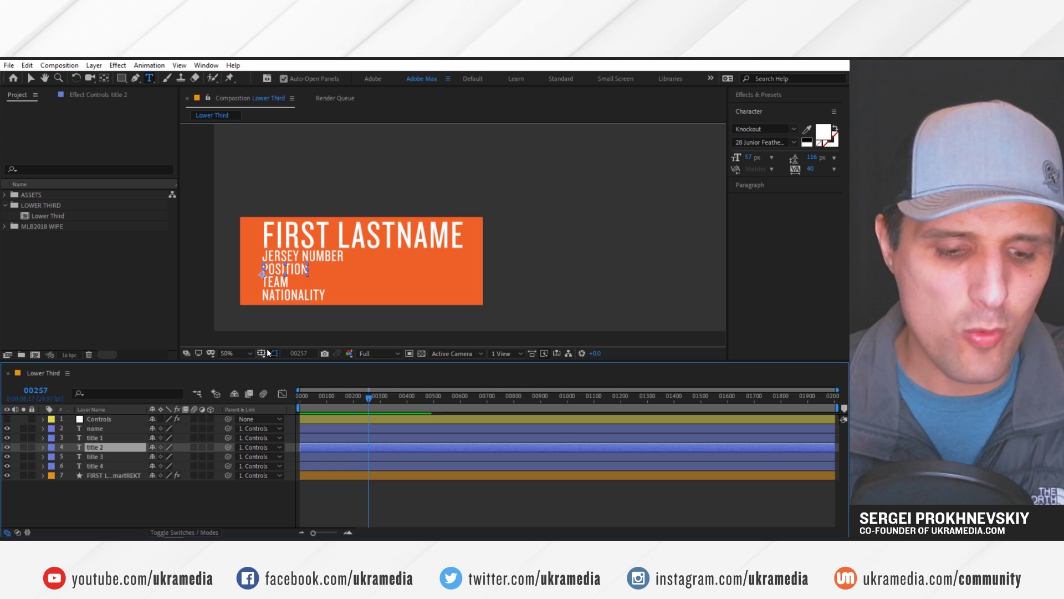
key(v)
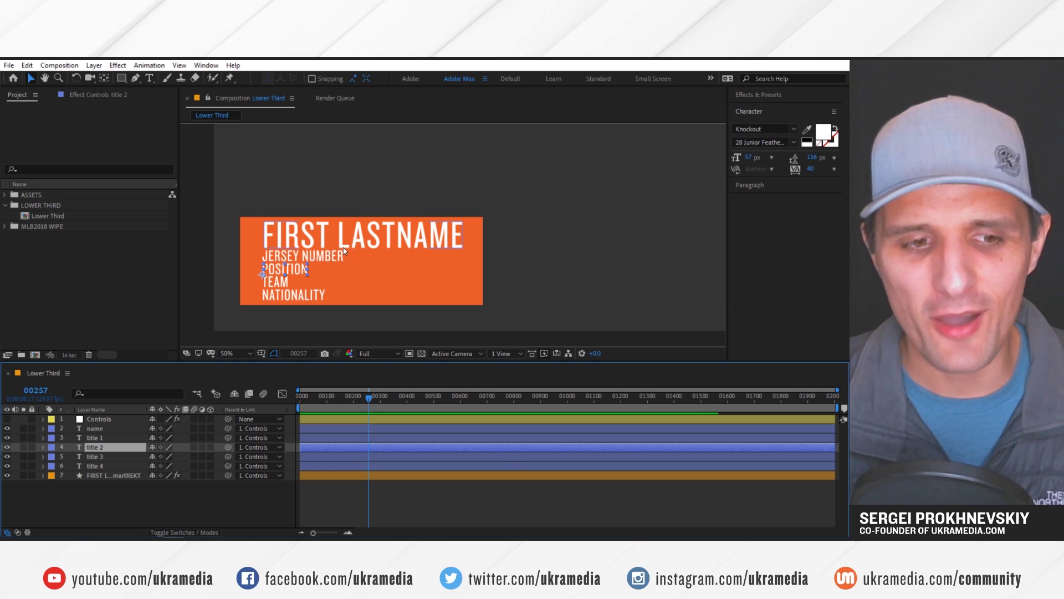
Duplicate the Lower Third composition in the project, then delete the copy
click(49, 217)
key(ctrl+d)
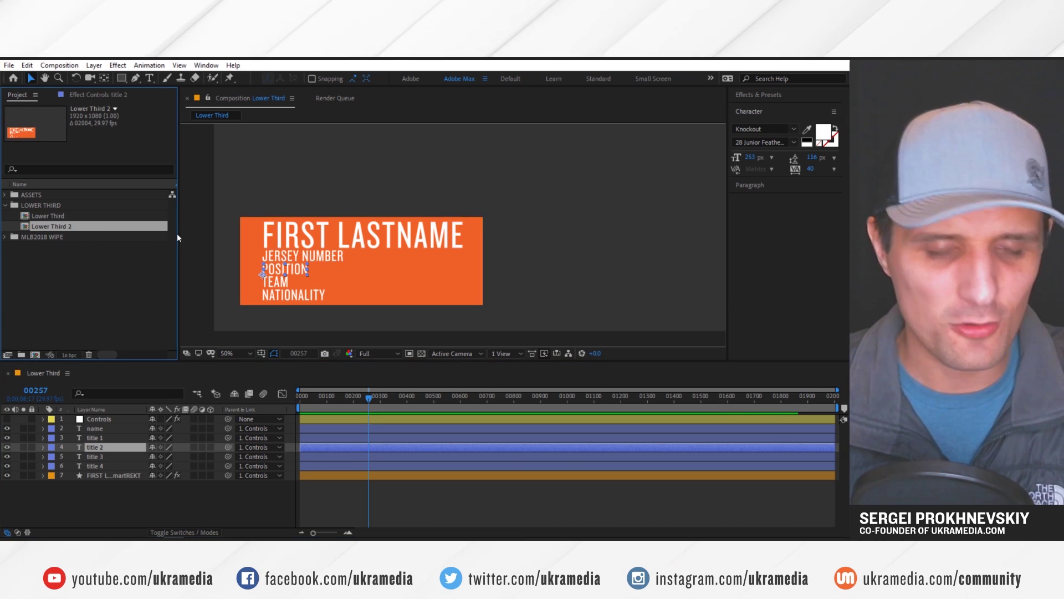
key(Delete)
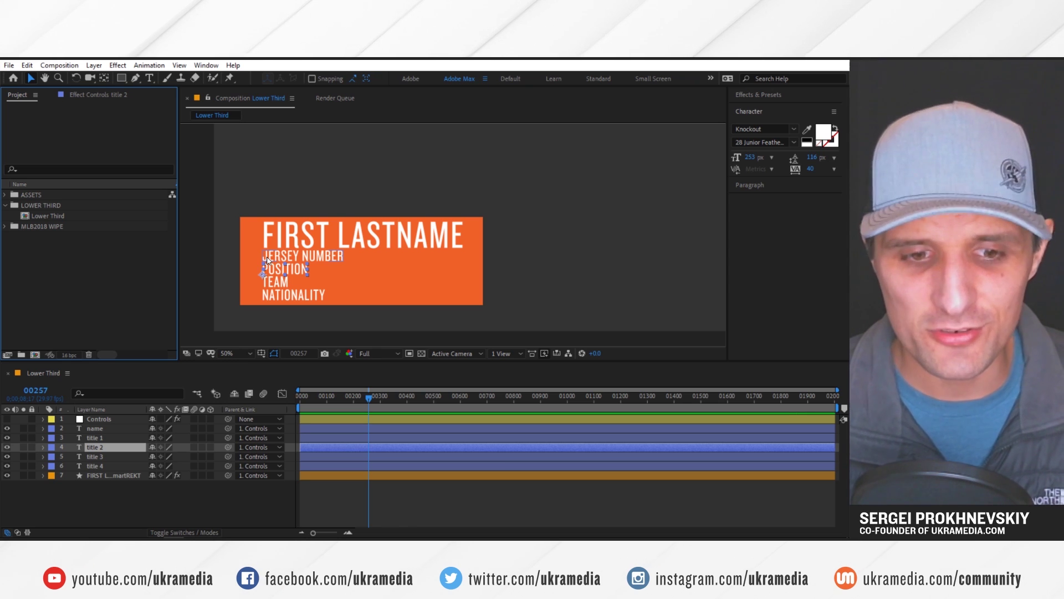
Show lowerThird Players.txt in Notepad, highlighting the first player line and its name field
key(alt+Tab)
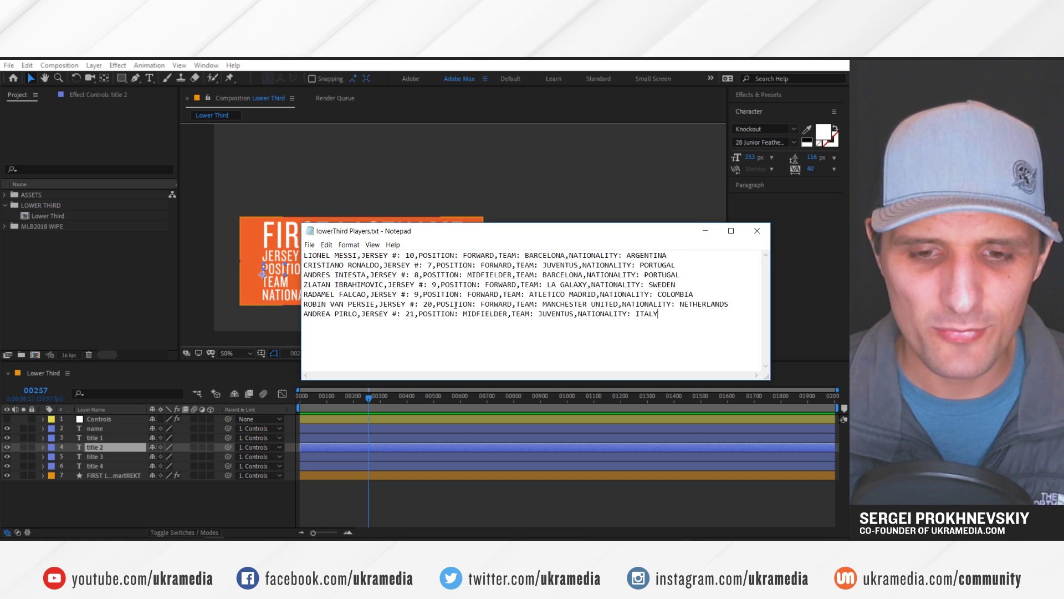
drag(668, 256, 303, 252)
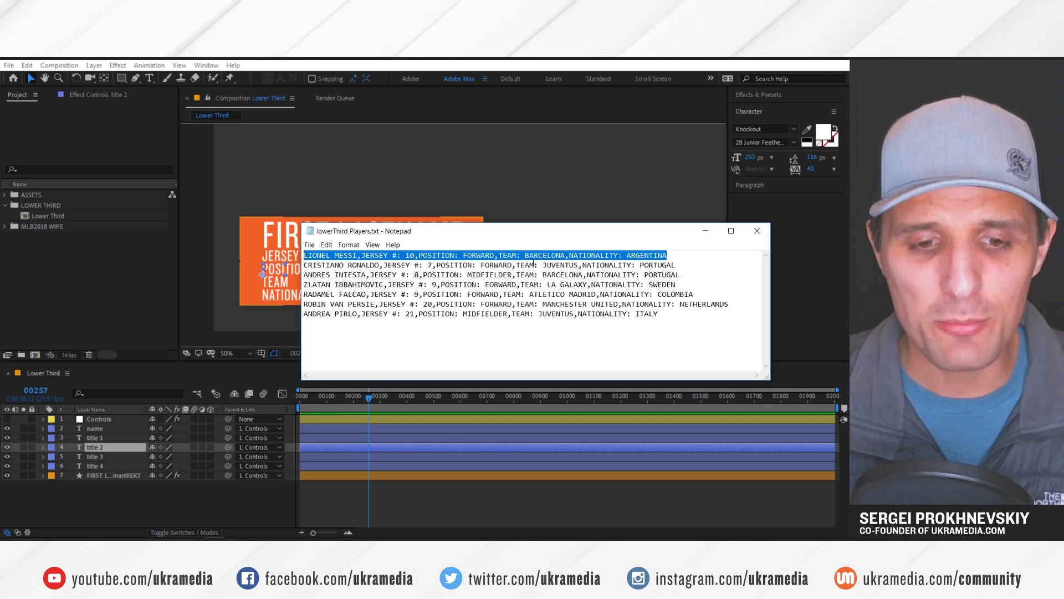
click(528, 264)
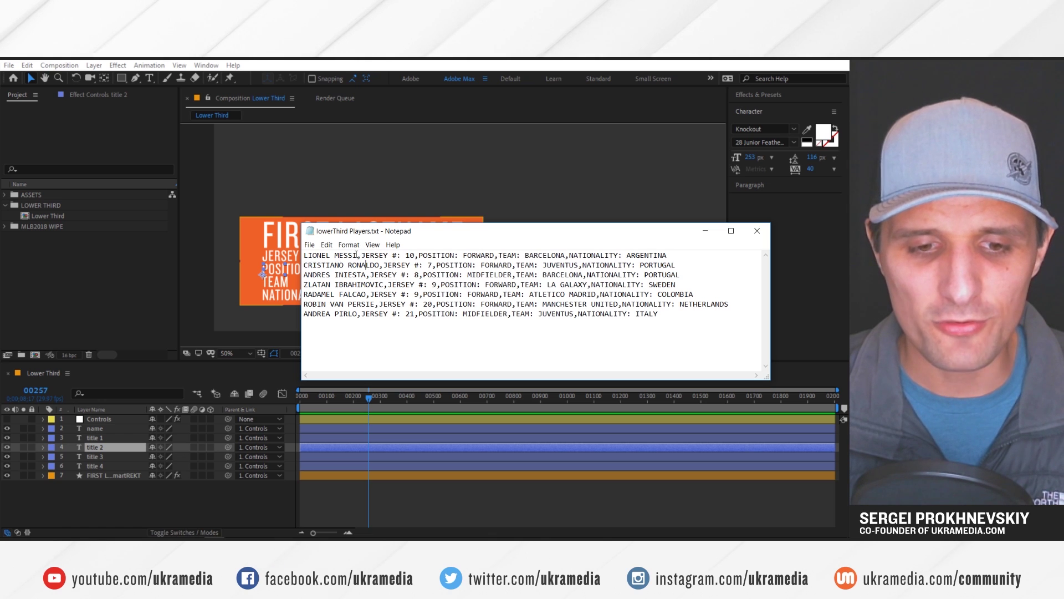
drag(309, 255, 582, 284)
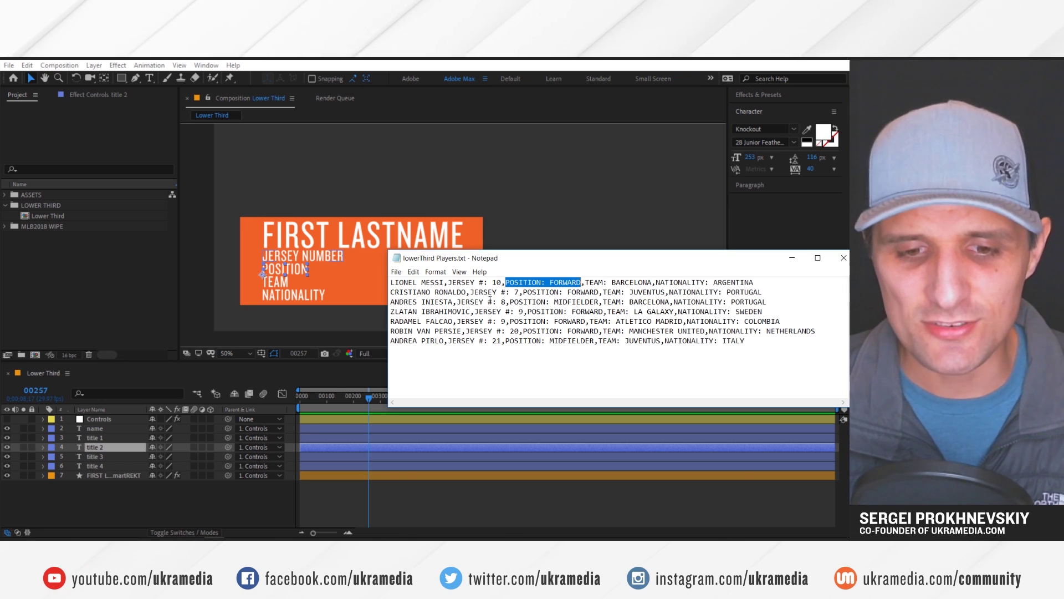
Select the name, title 2 and title 4 text layers together in the Lower Third timeline
click(117, 428)
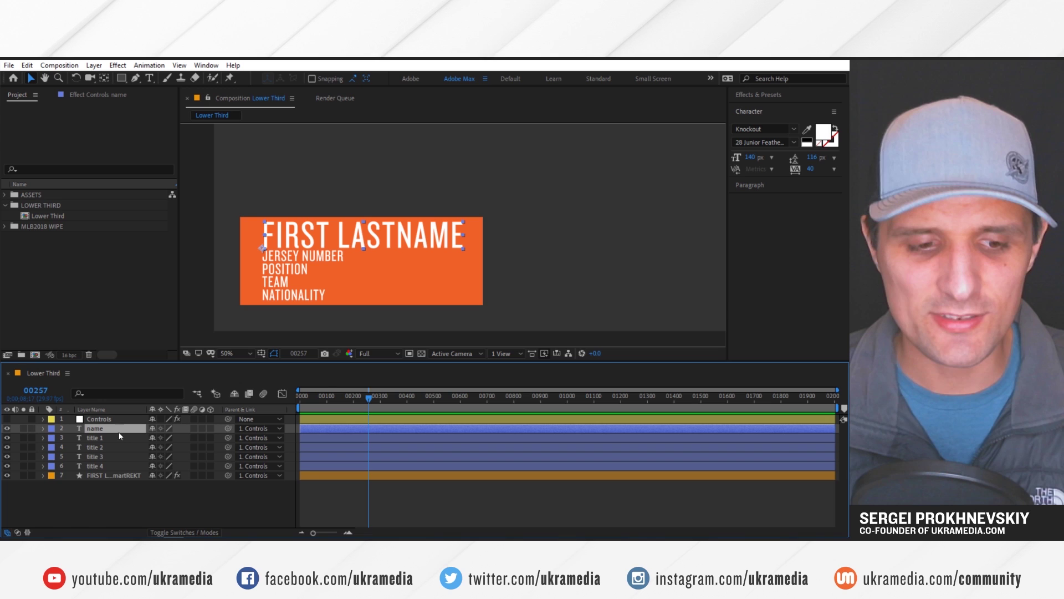
ctrl+click(104, 449)
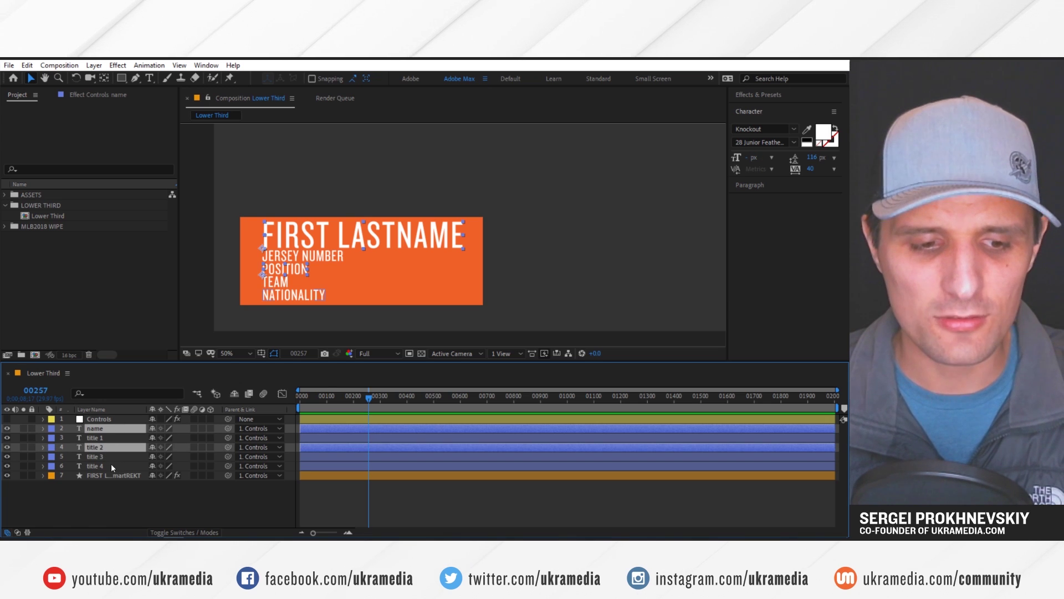
ctrl+click(111, 465)
key(alt+Tab)
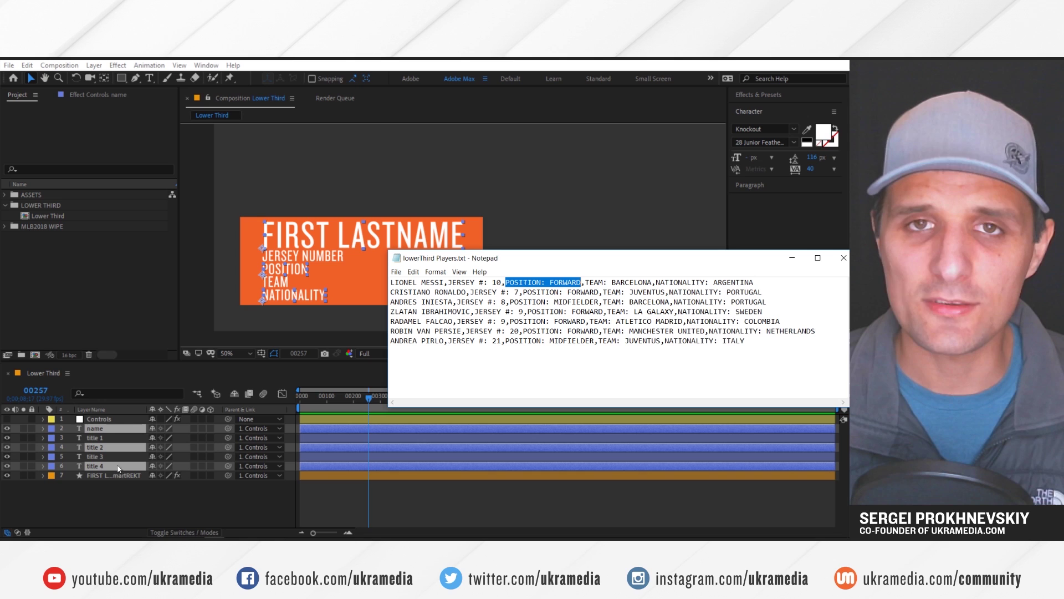
Copy the last player line onto a new eighth line and replace its name with a new player's name
click(541, 340)
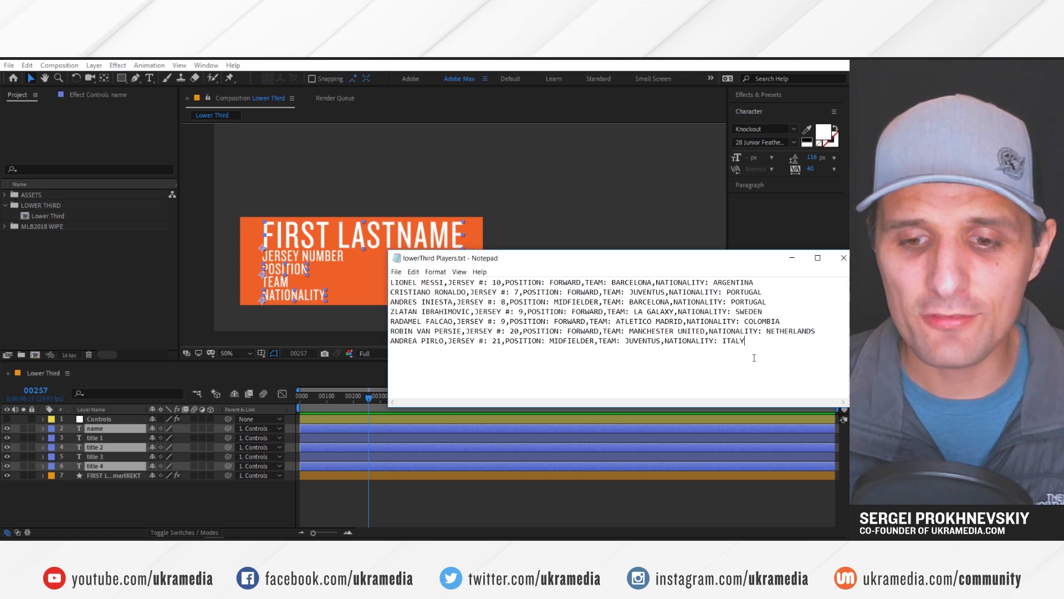
drag(640, 369, 391, 280)
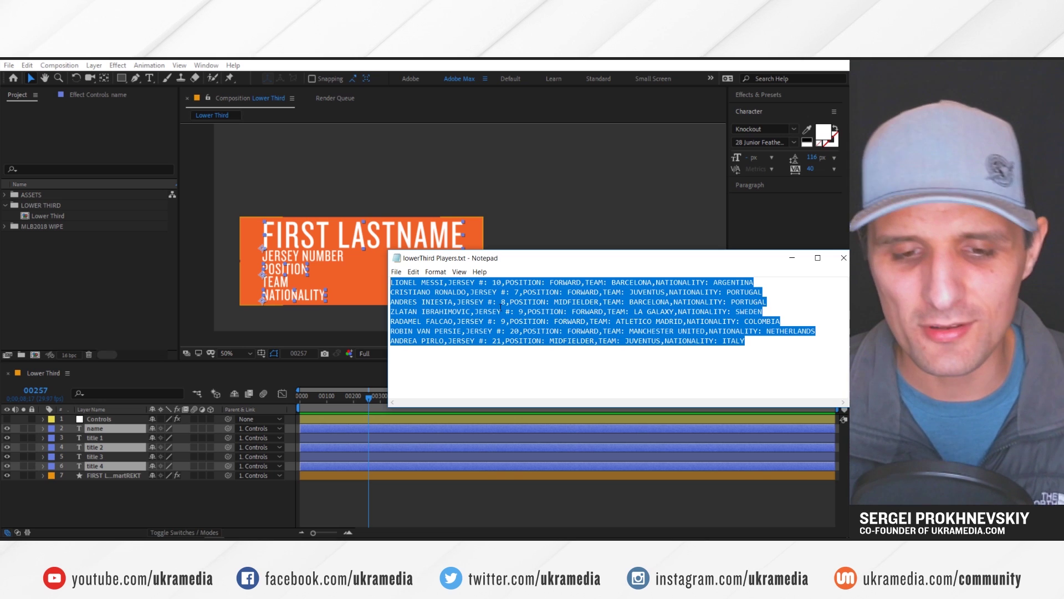
drag(748, 342, 390, 343)
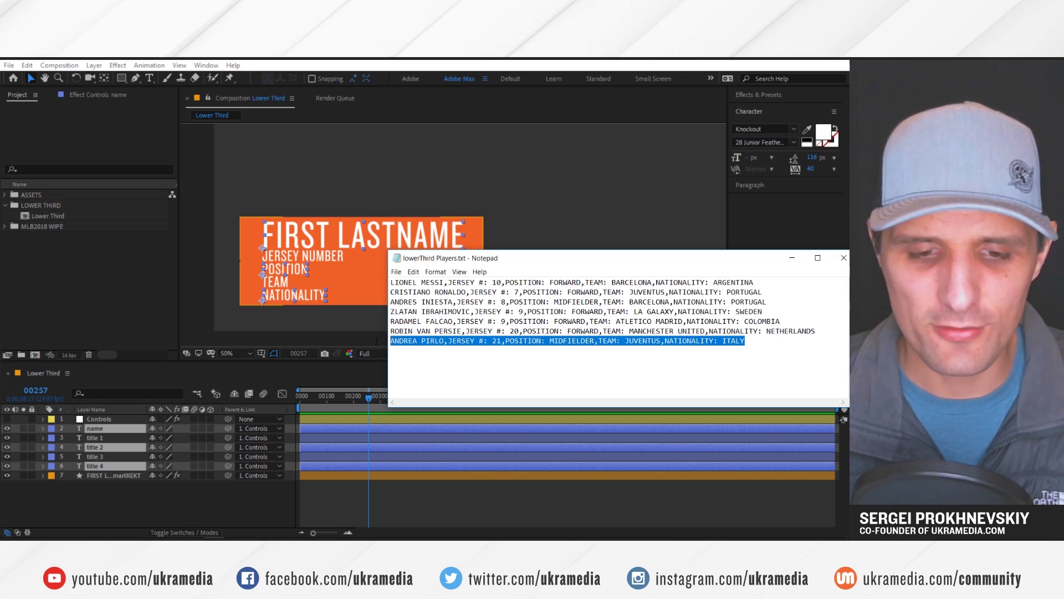
key(ctrl+c)
click(760, 341)
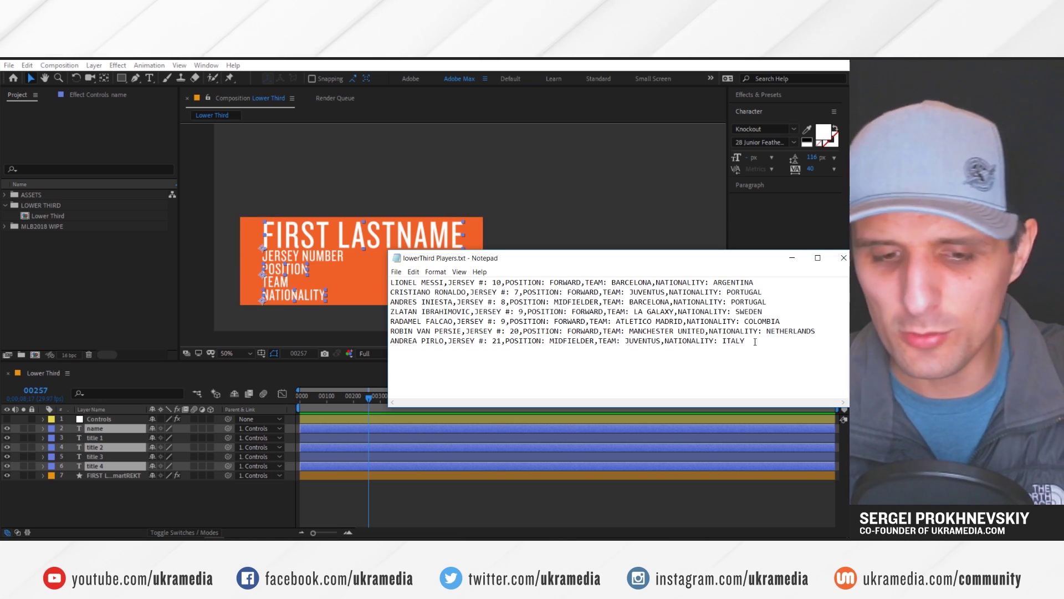
key(Return)
key(ctrl+v)
drag(447, 350, 374, 349)
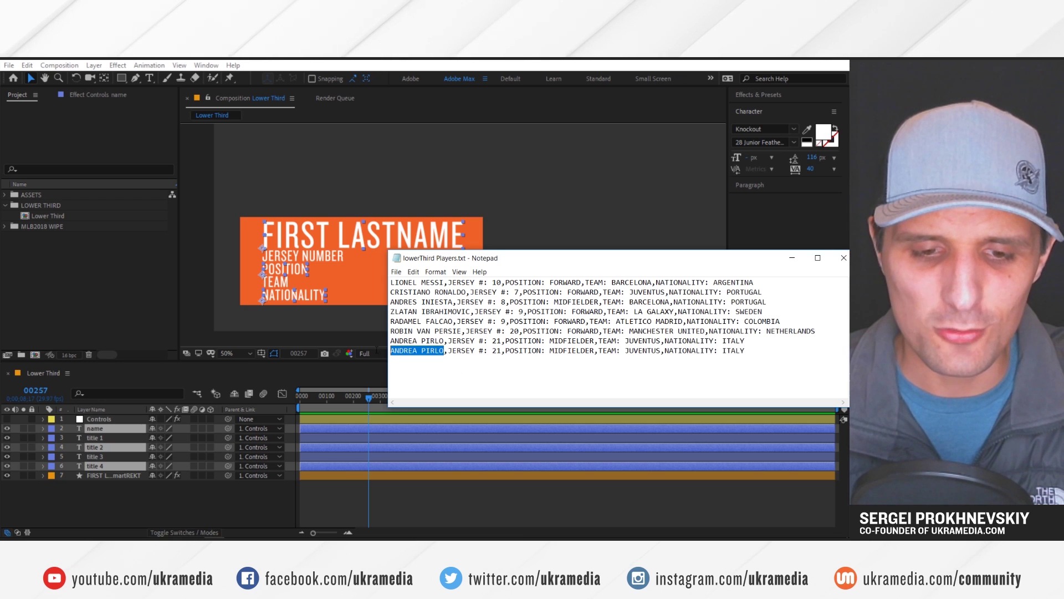
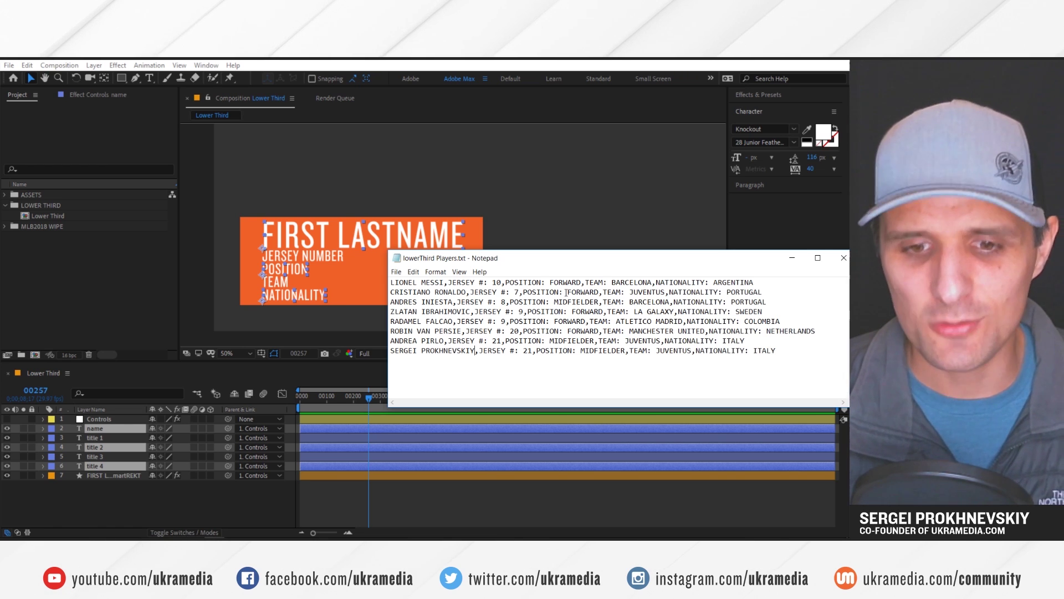
drag(616, 264, 560, 237)
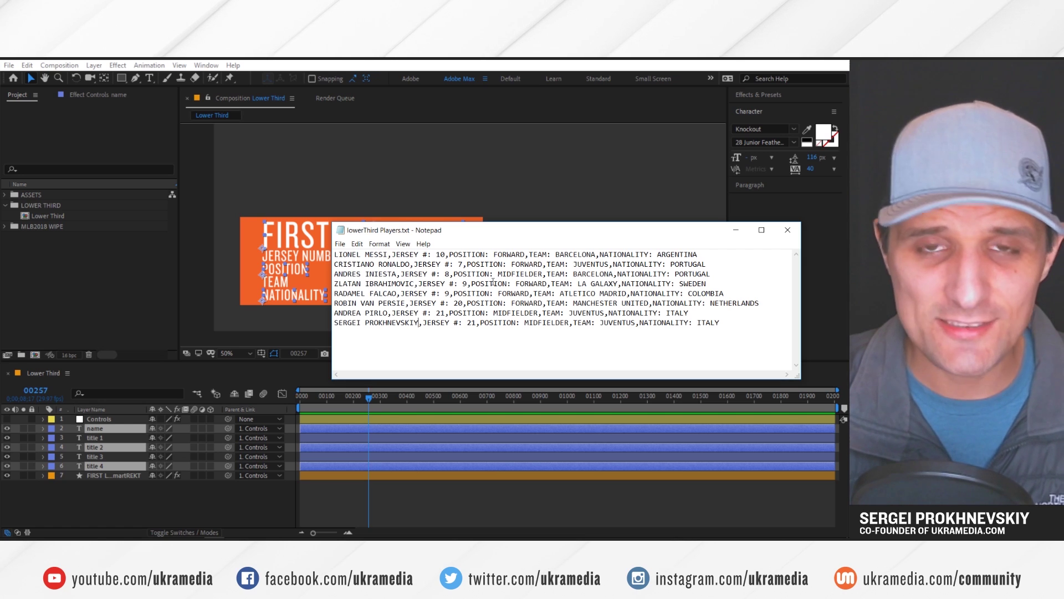
Run the ML3D Duplicator script from ExtendScript
click(268, 490)
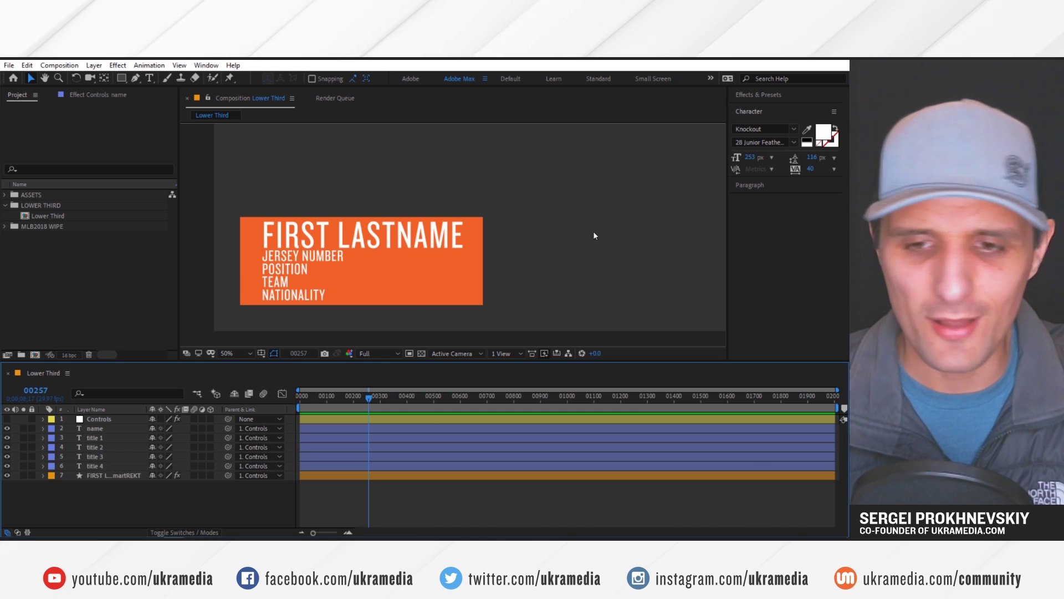
key(alt+Tab)
key(alt+Tab)
key(alt+Tab)
key(alt+Tab)
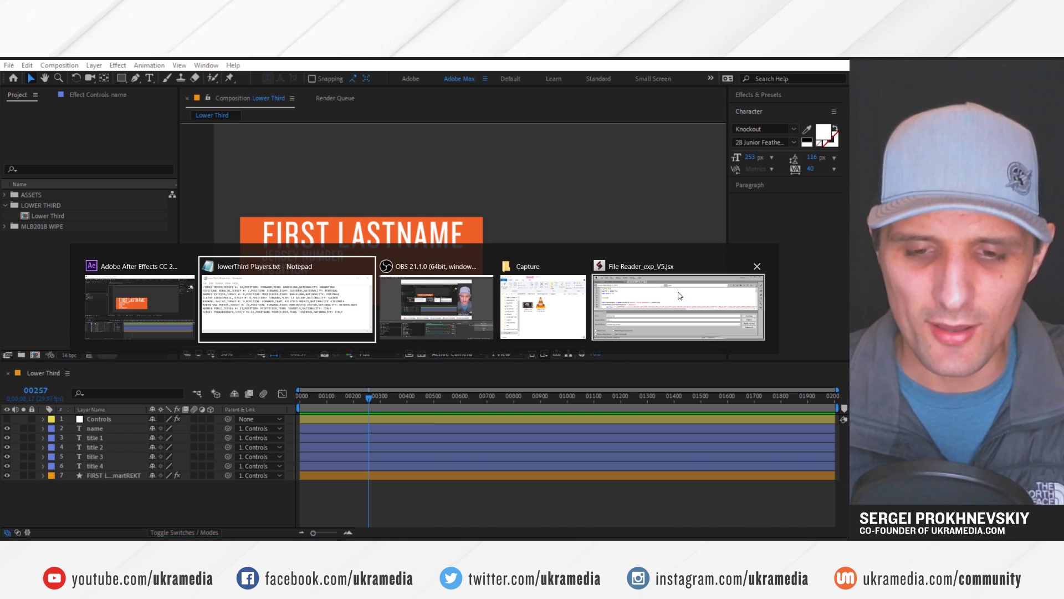
click(708, 157)
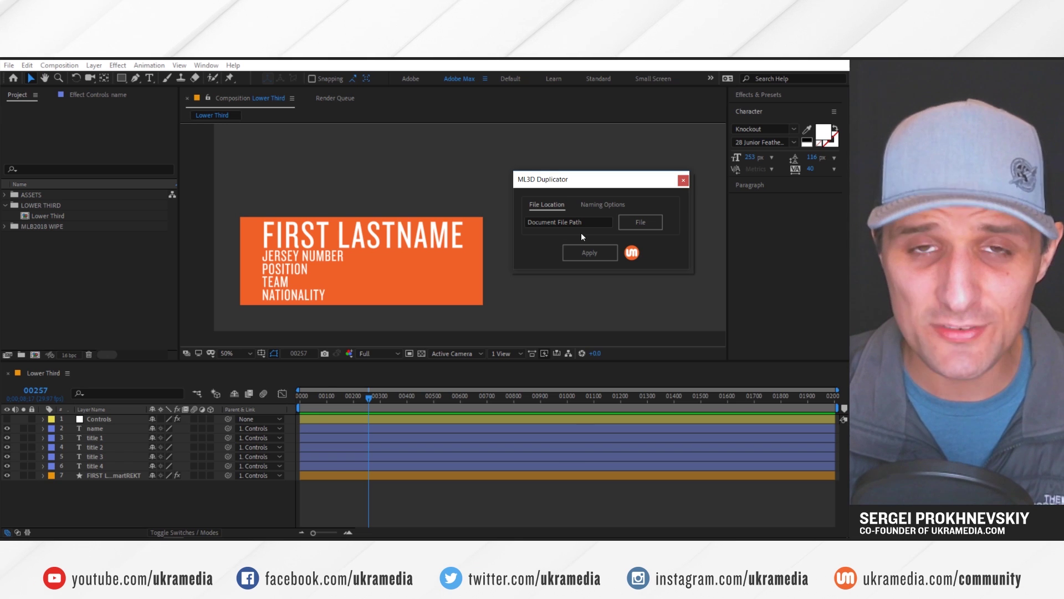
Load lowerThird Players.txt from AE PROJECT FILE and set the new comp prefix to NEW_
click(637, 222)
click(52, 246)
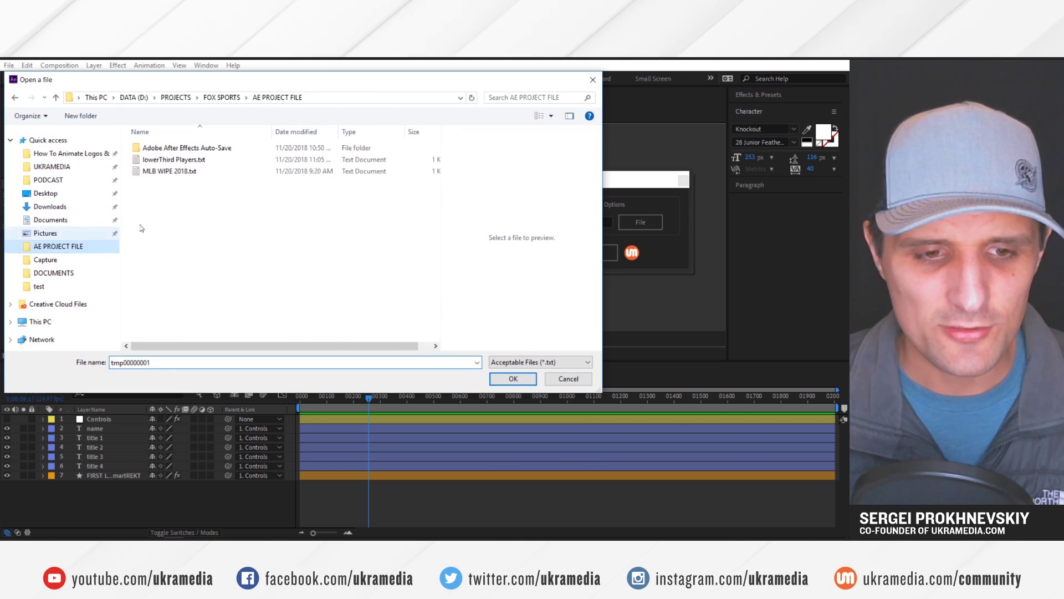
click(181, 162)
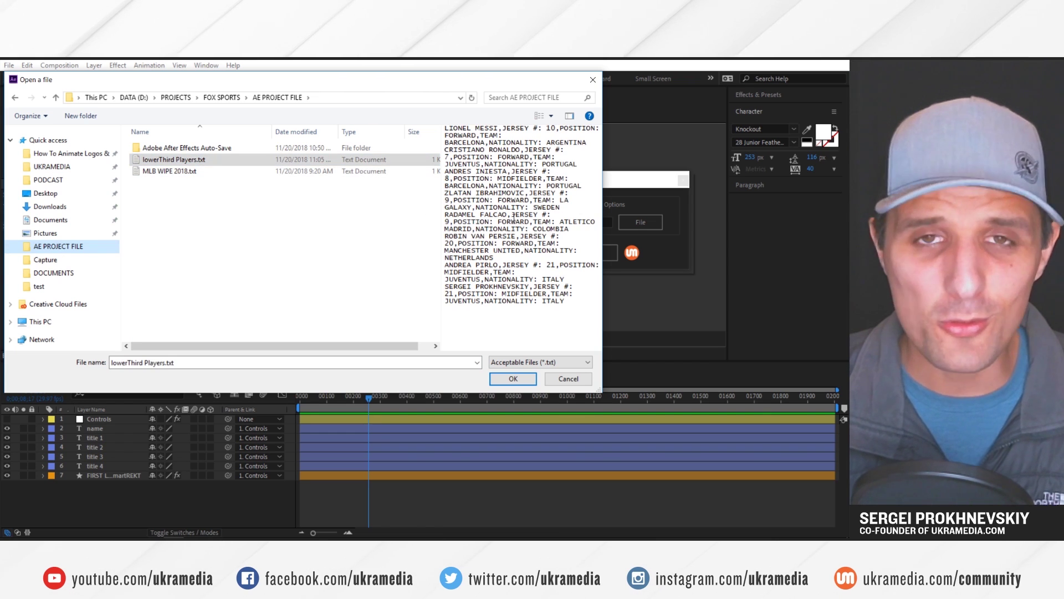
click(515, 378)
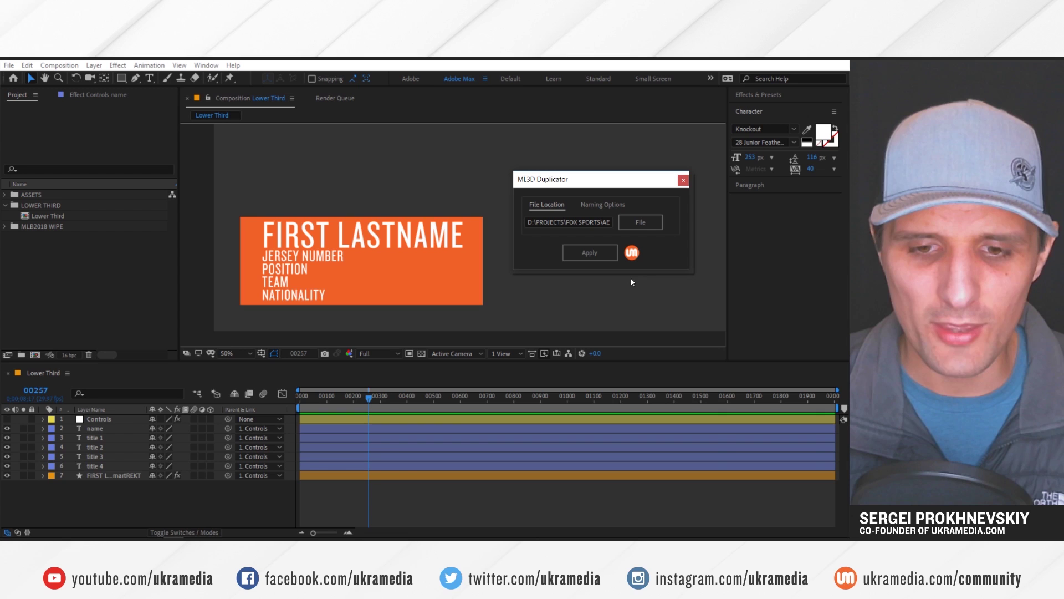
click(604, 203)
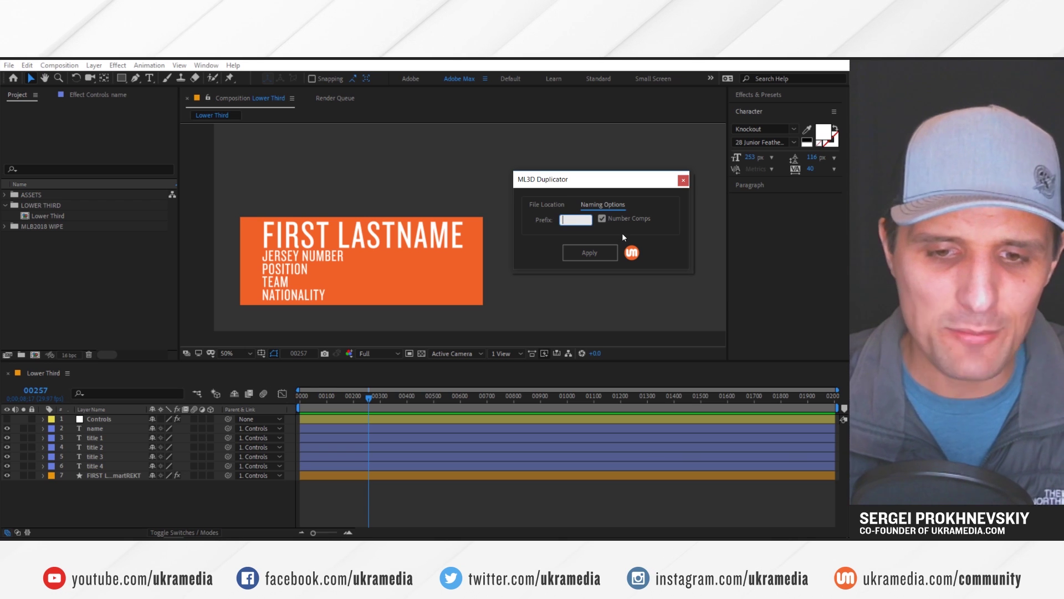
text(NEW_)
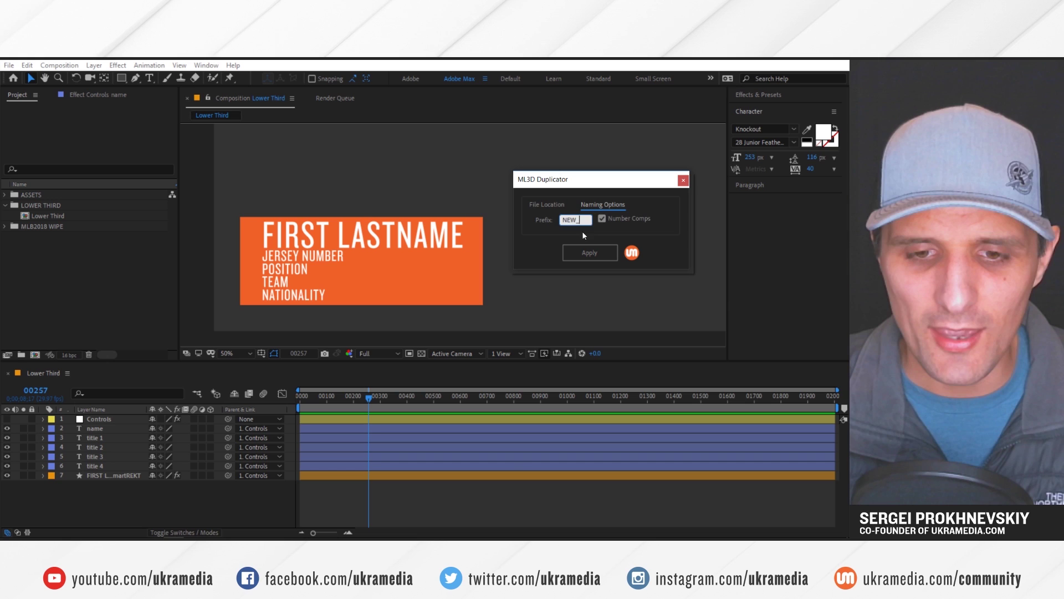
Select the Lower Third comp and its name and title 1 through title 4 layers
click(555, 205)
click(59, 214)
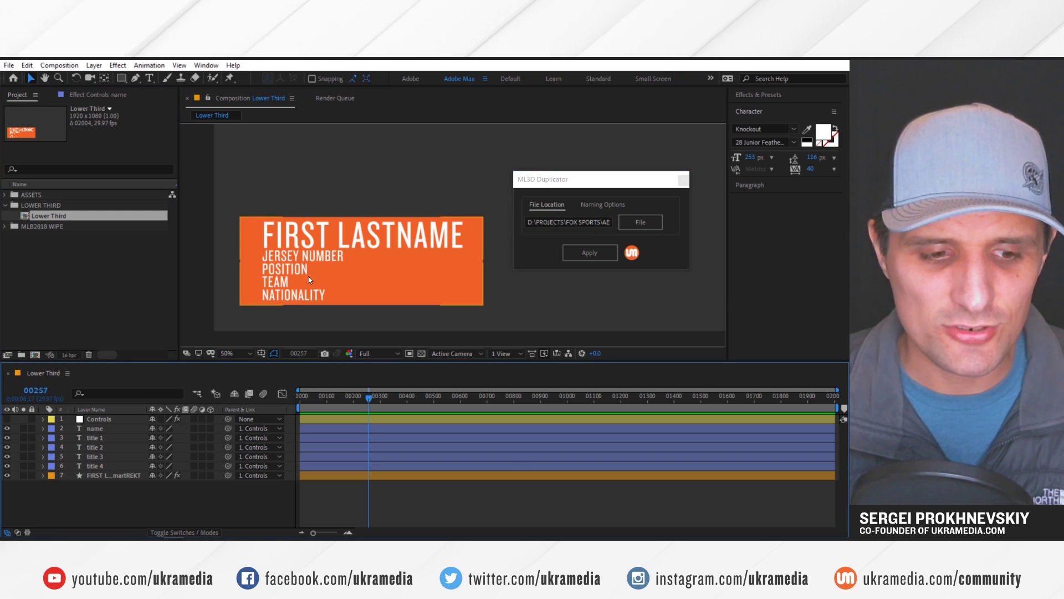
click(102, 428)
ctrl+click(102, 437)
ctrl+click(103, 447)
ctrl+click(103, 456)
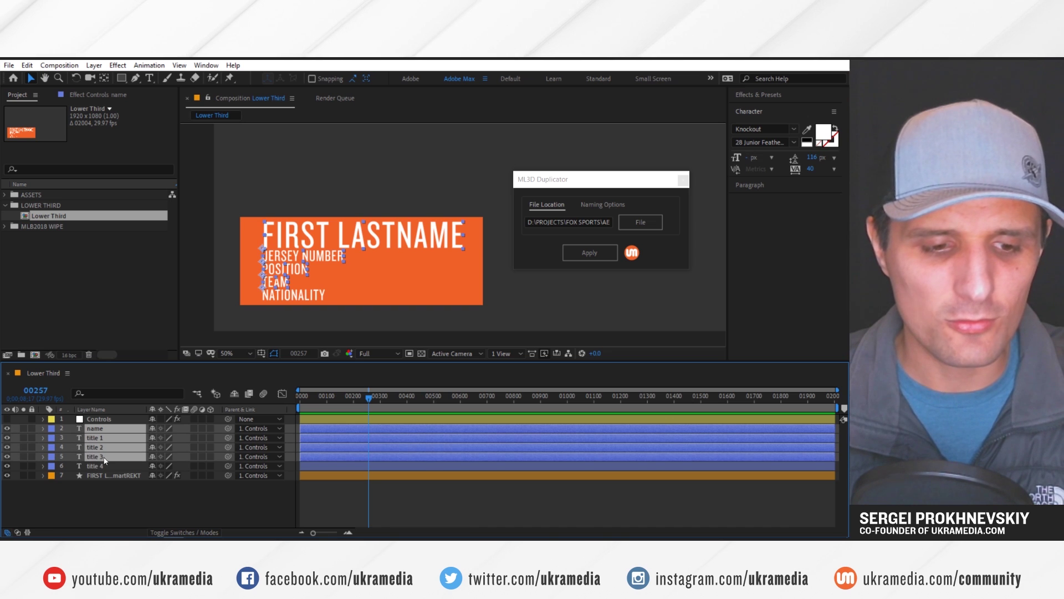
ctrl+click(104, 465)
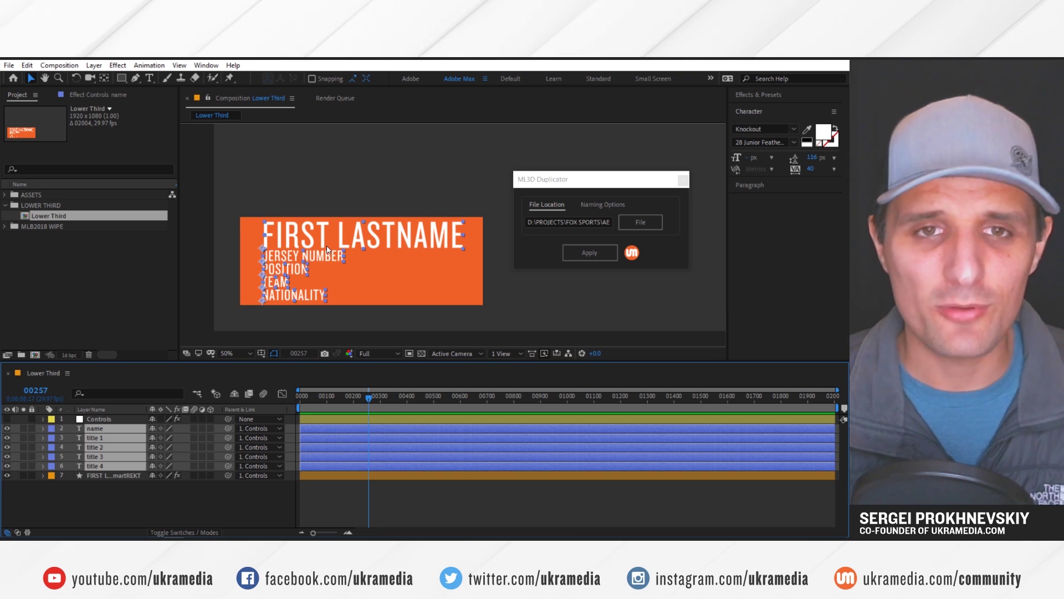
key(alt+Tab)
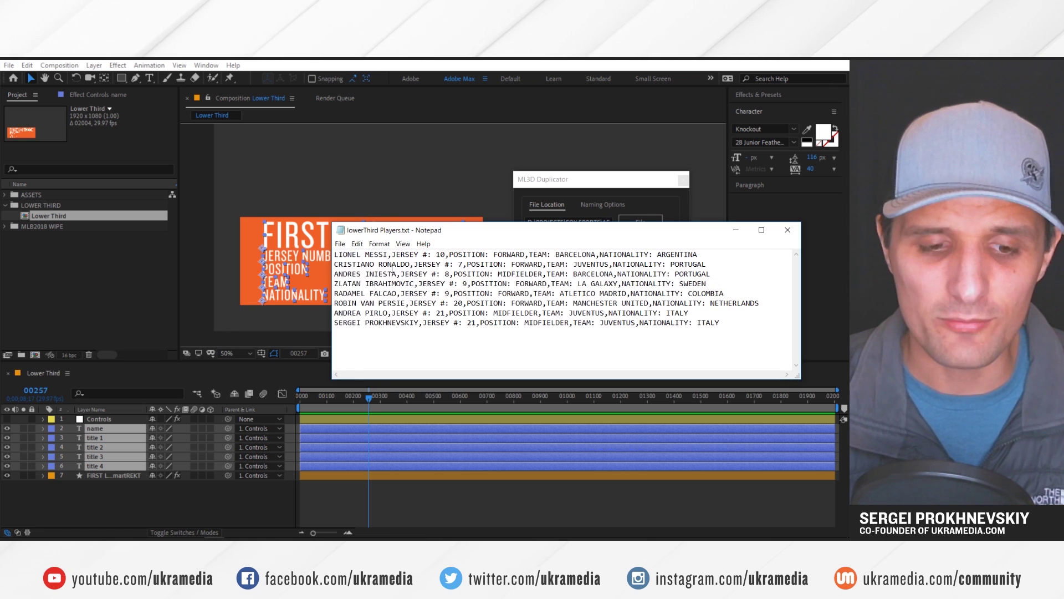
Apply the duplicator, then open the NEW_01 and NEW_08 comps to check their player details
key(alt+Tab)
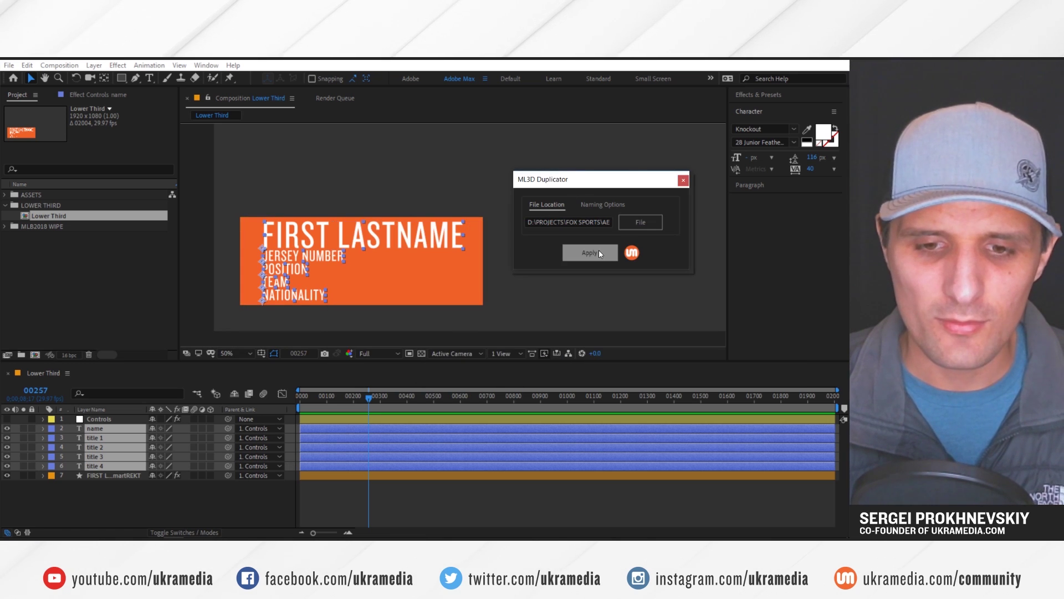
click(593, 252)
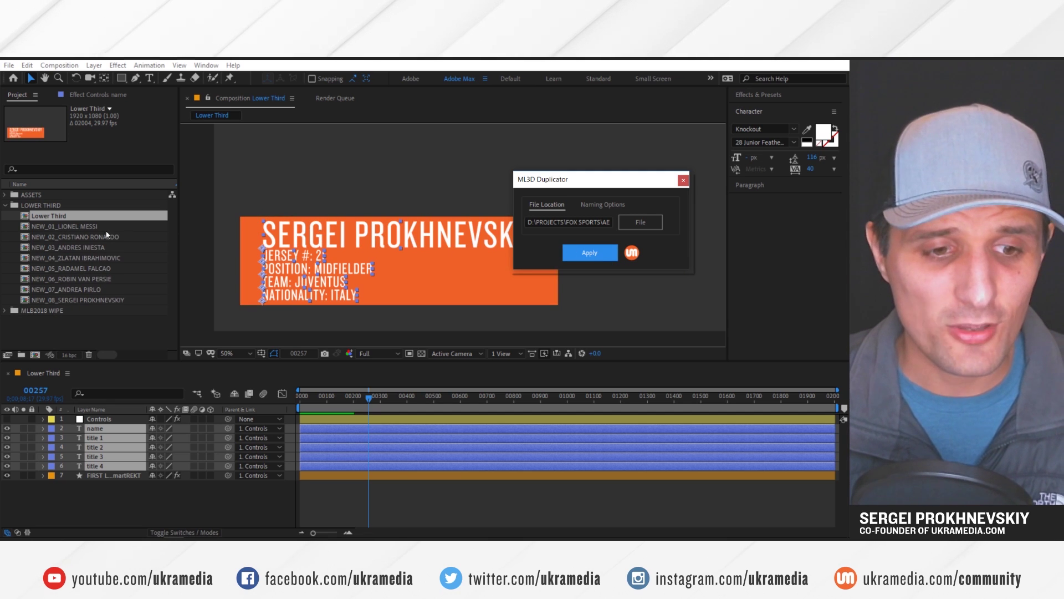
double_click(84, 227)
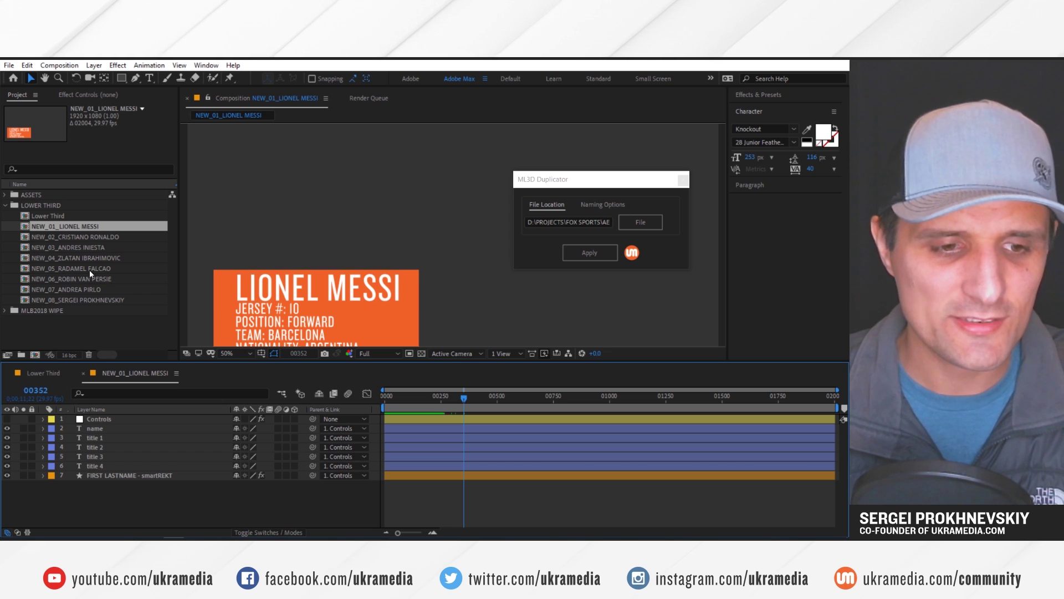
double_click(88, 299)
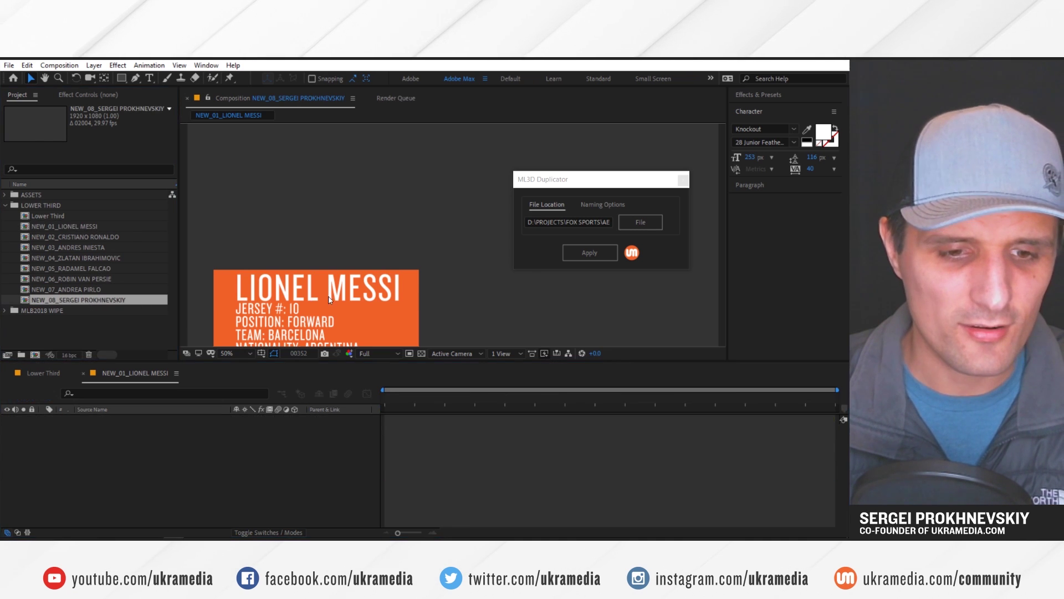
key(space)
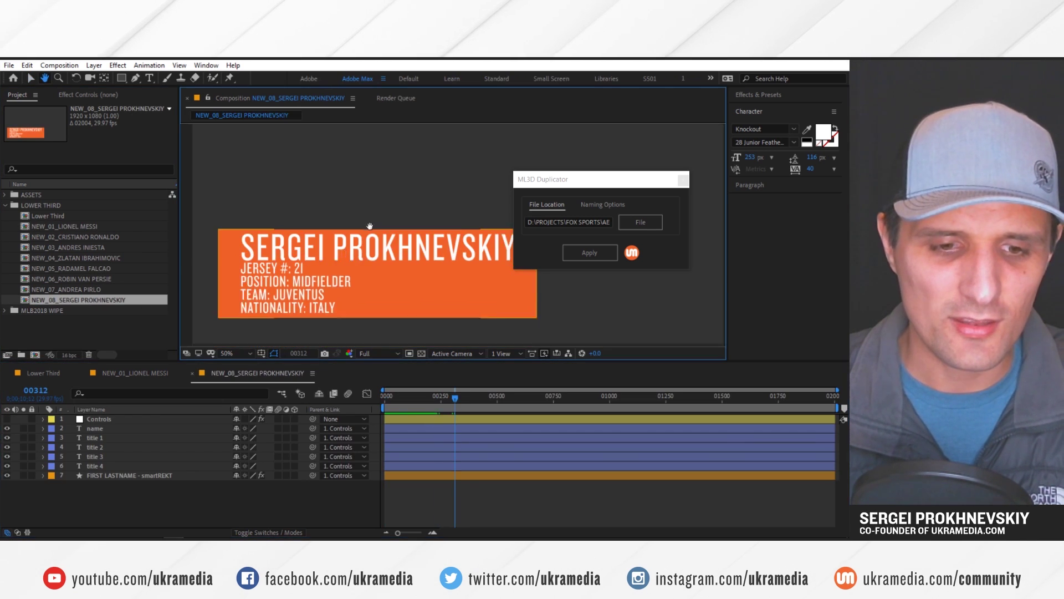
drag(369, 225, 376, 186)
key(alt+Tab)
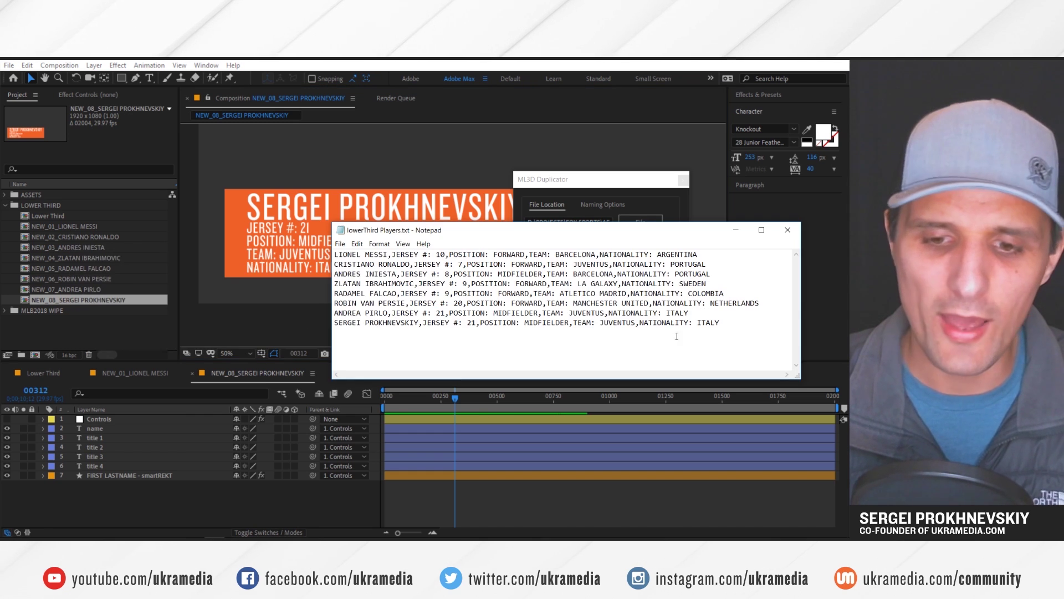
drag(720, 323, 348, 323)
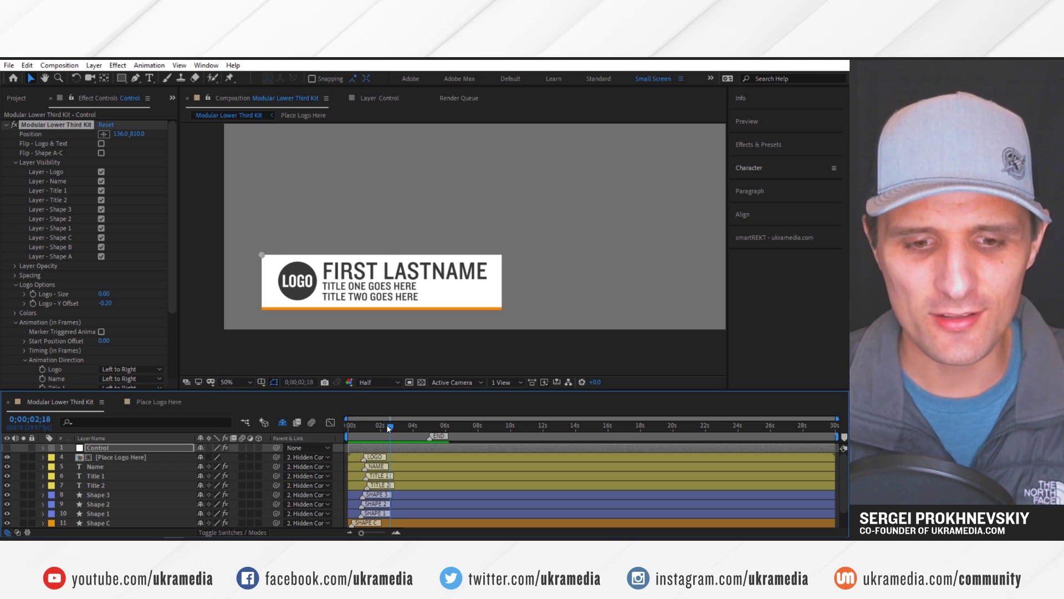
Preview the lower-third intro, then hide the logo via the Control layer, keeping the second title line
drag(389, 428, 334, 431)
key(space)
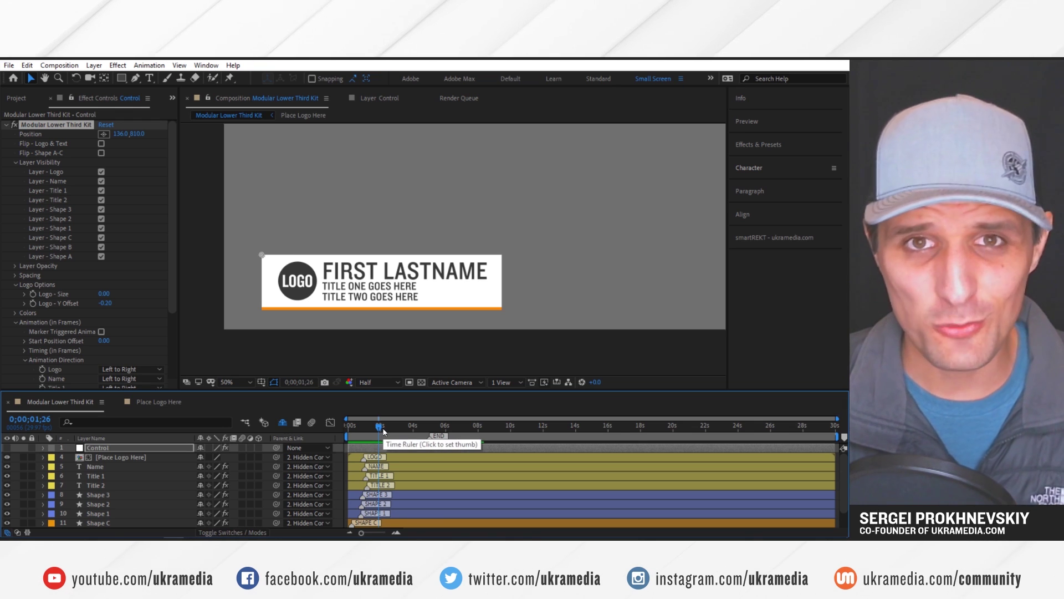
click(380, 448)
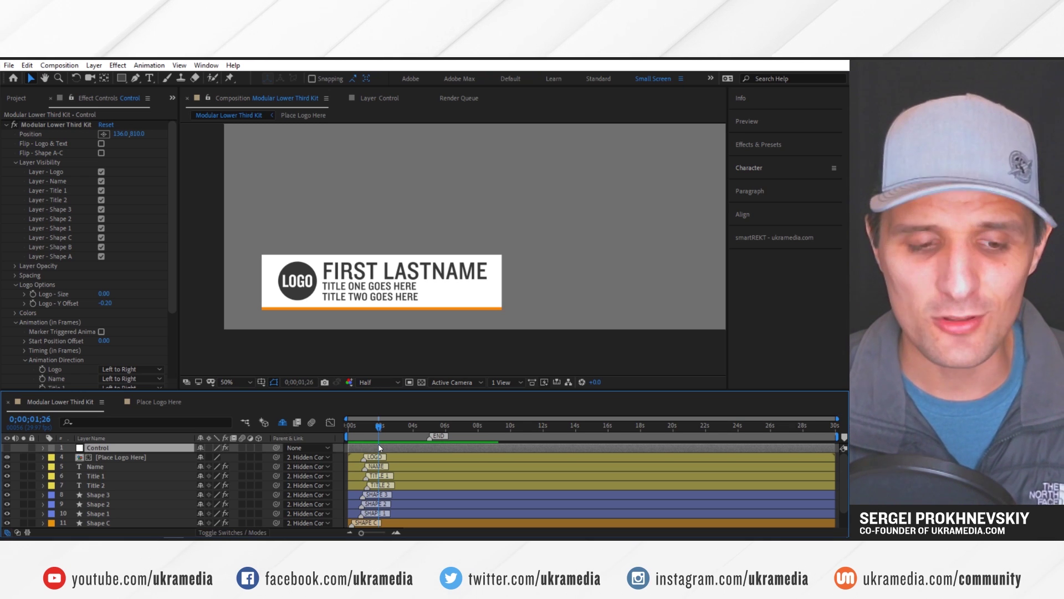
click(102, 171)
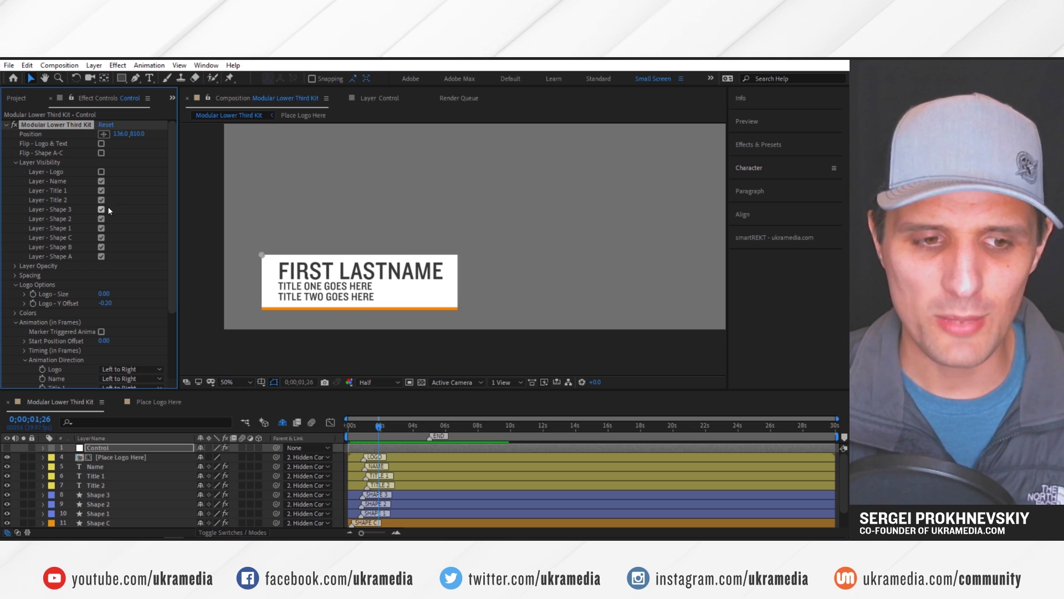
click(101, 201)
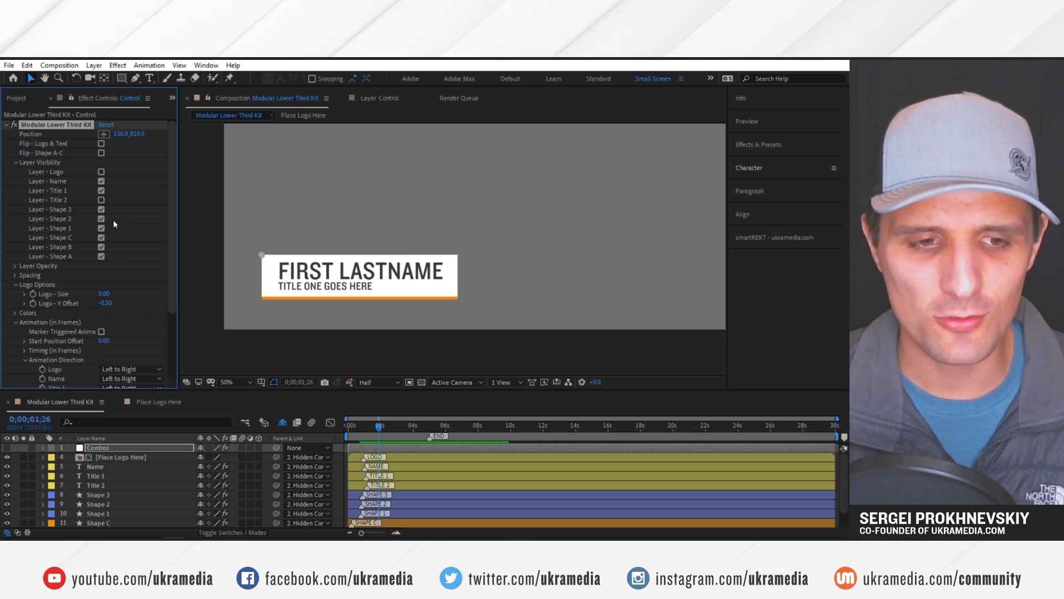
click(102, 200)
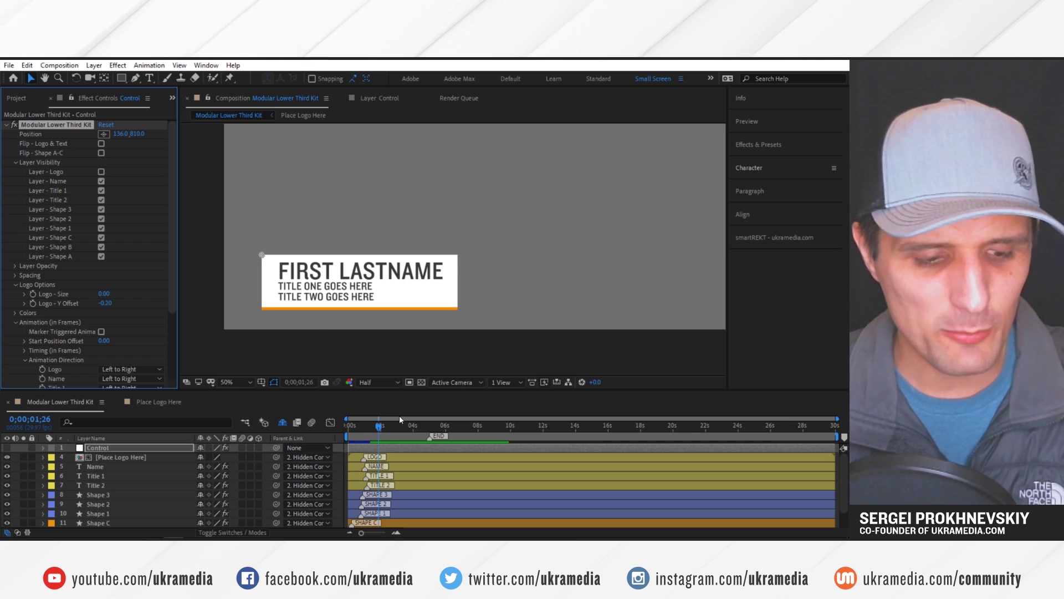
key(alt+Tab)
Highlight the first player line and its POSITION field in lowerThird Players.txt
click(477, 297)
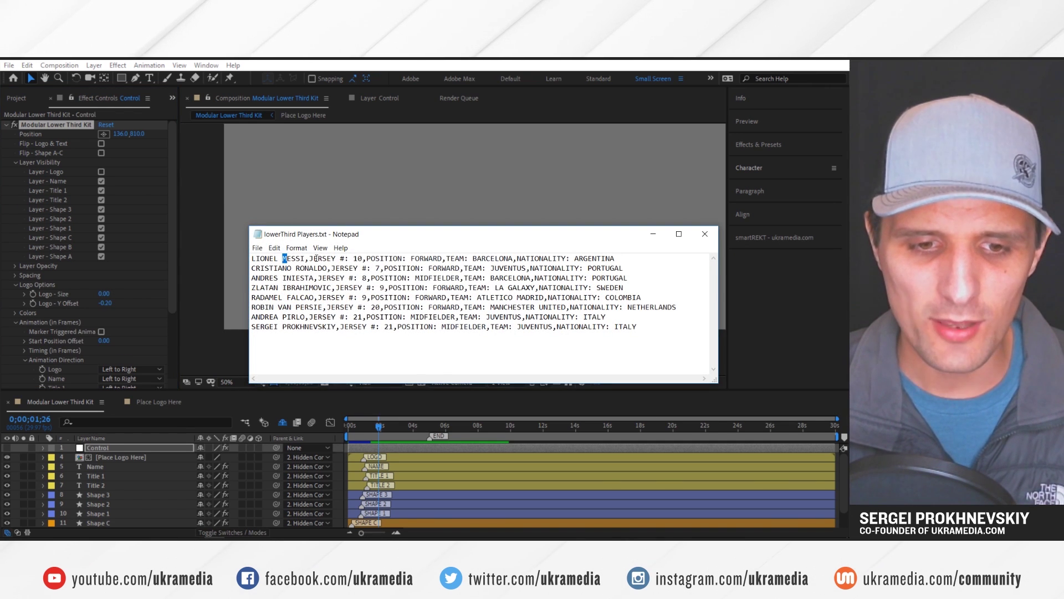
drag(627, 256, 252, 259)
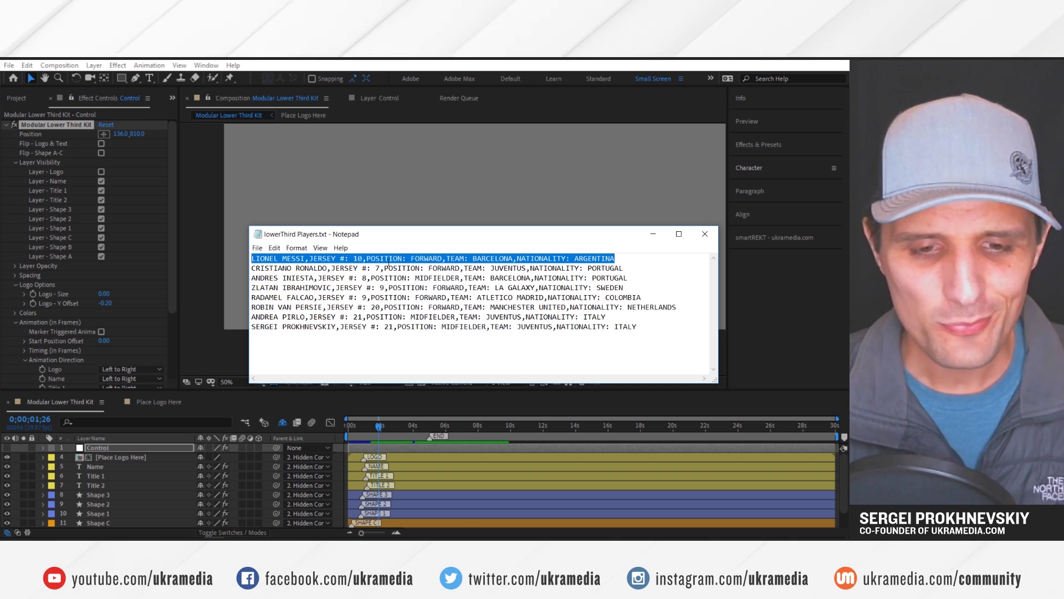
click(411, 260)
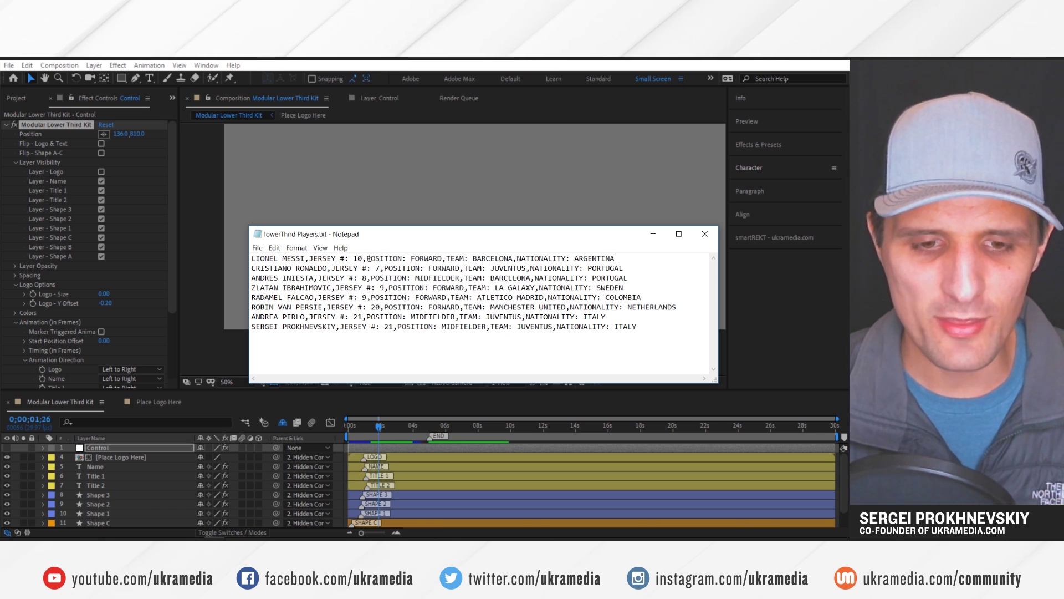
drag(366, 258, 445, 259)
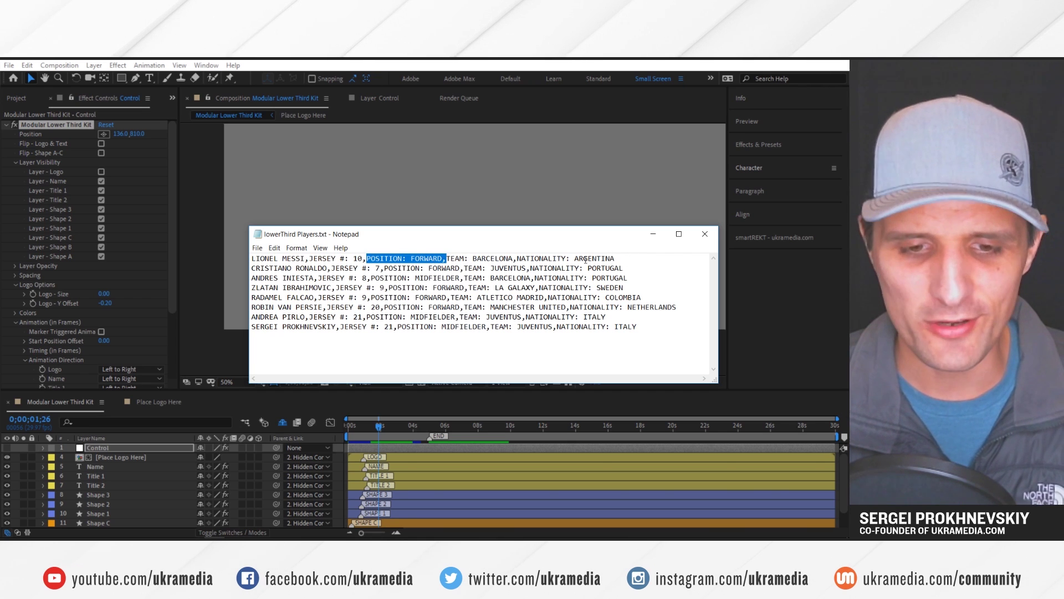
Run the ML3D Duplicator script and move its panel off the lower third
click(339, 470)
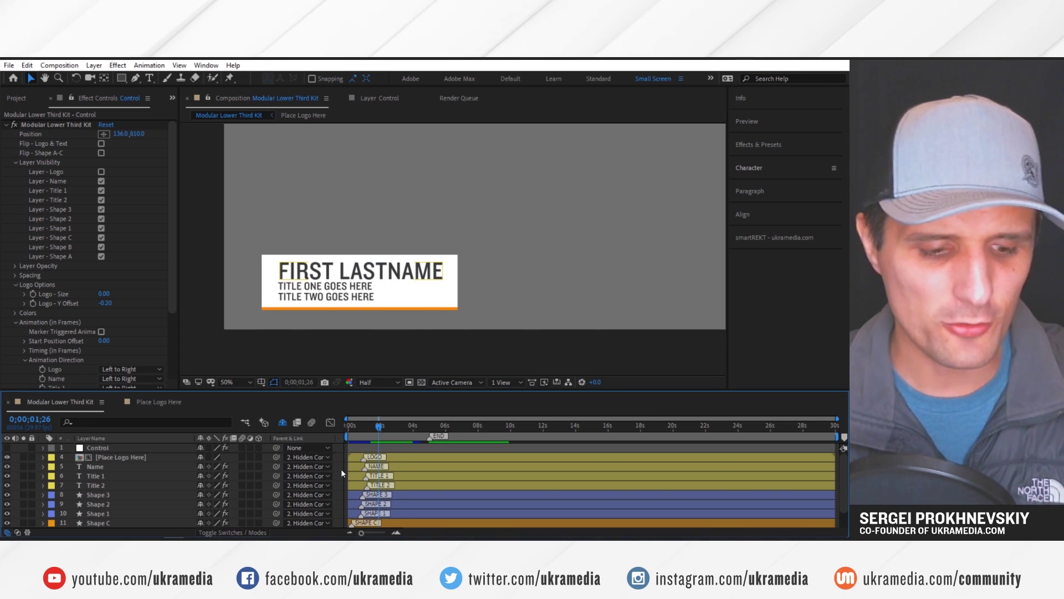
key(alt+Tab)
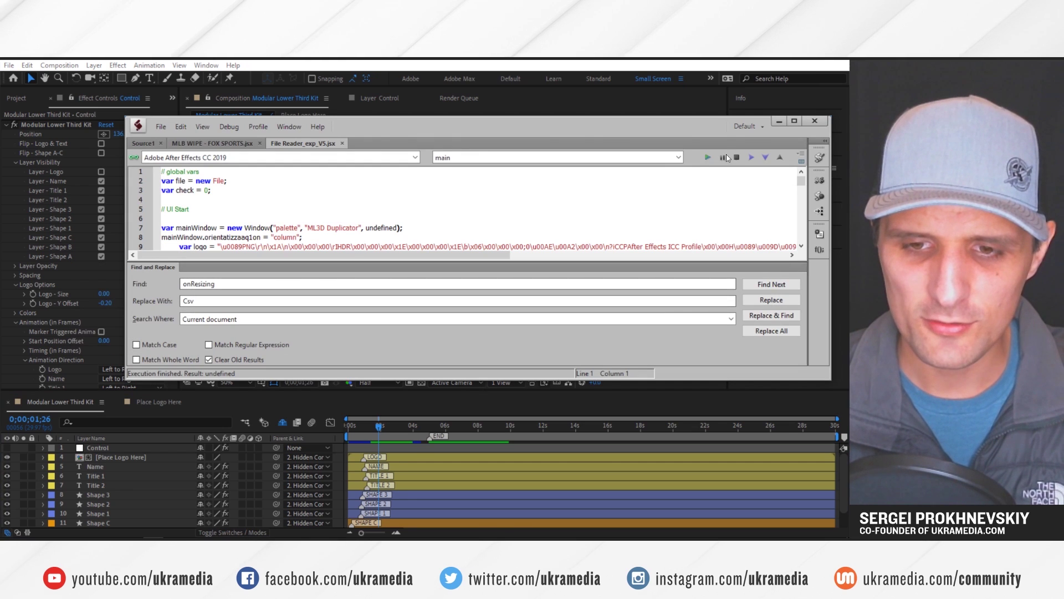
click(708, 157)
drag(516, 316, 576, 225)
Load lowerThird Players.txt from AE PROJECT FILE and go to the Naming Options prefix field
click(626, 274)
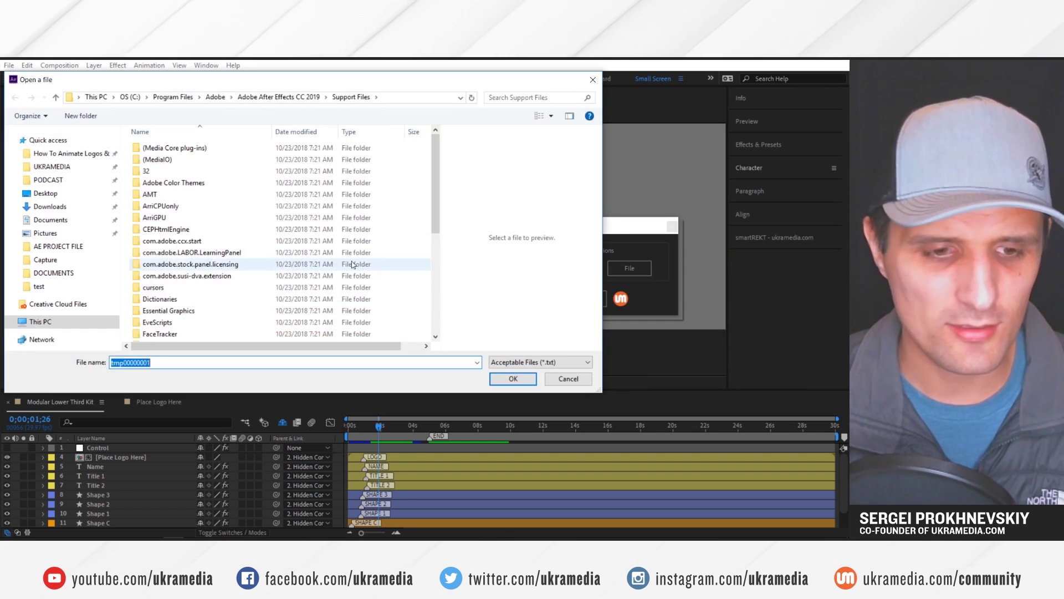
click(58, 245)
click(192, 161)
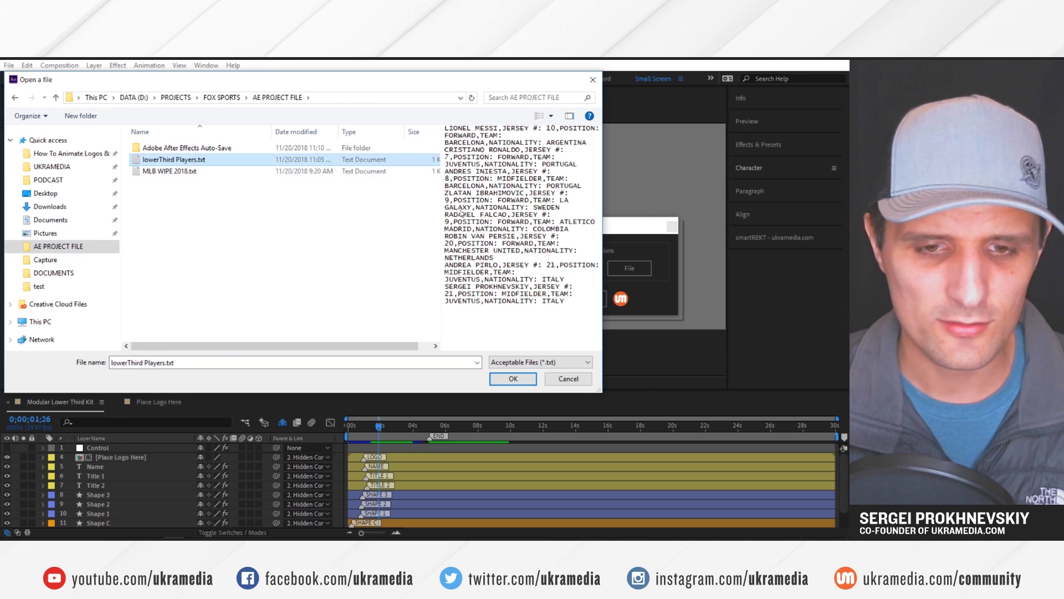
click(515, 379)
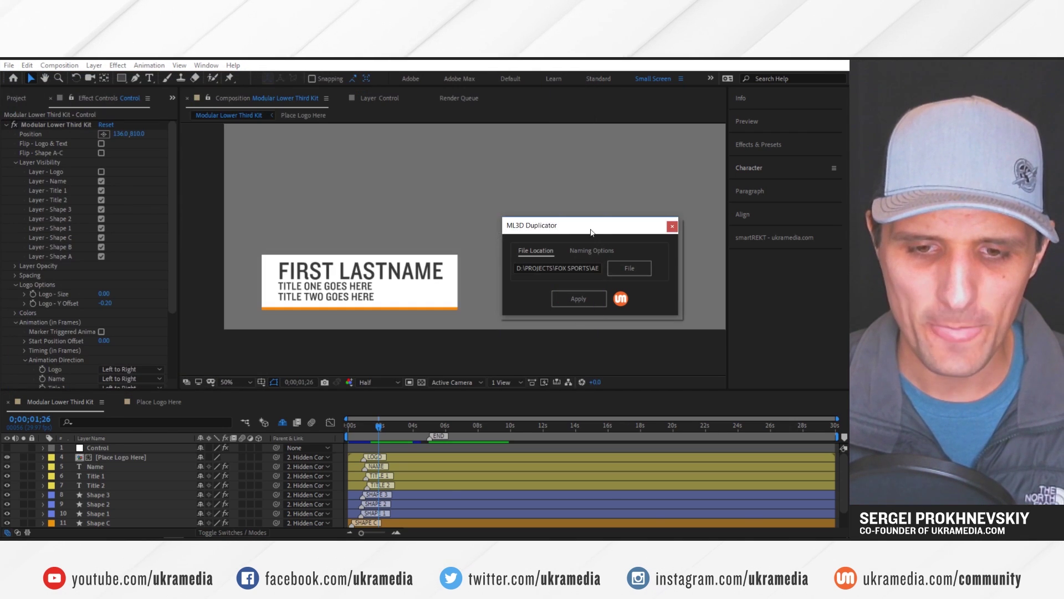
click(589, 242)
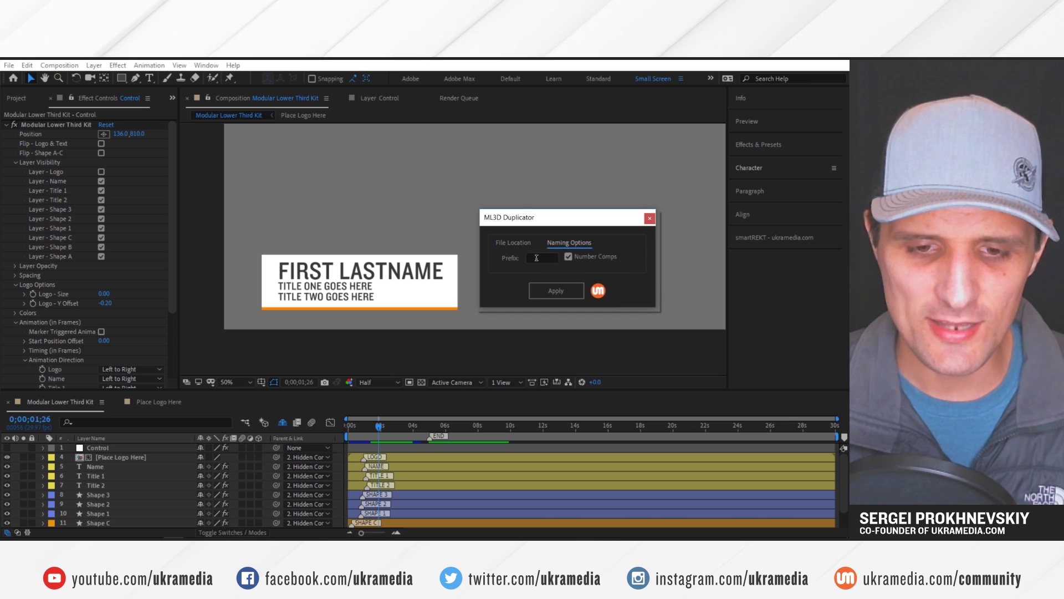
click(537, 258)
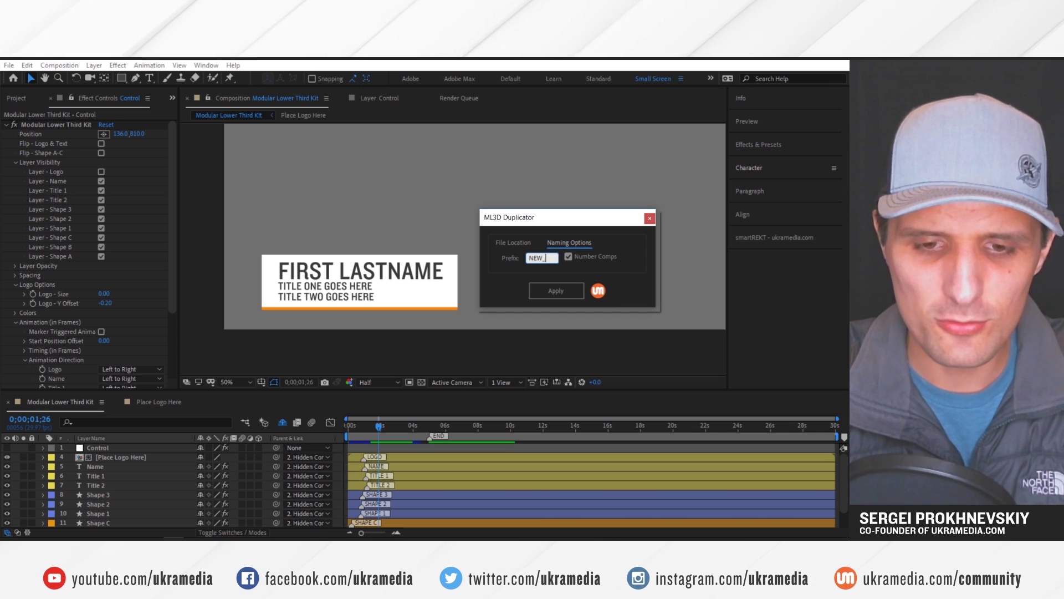
Apply the duplicator to the Name, Title 1 and Title 2 layers and review the new comps
key(ctrl+Tab)
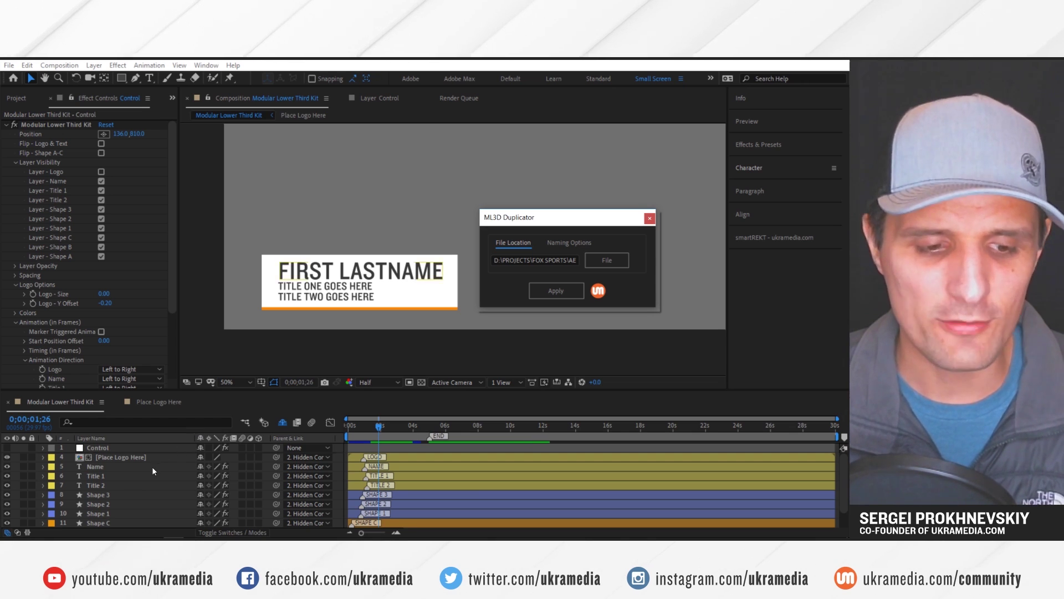
click(116, 468)
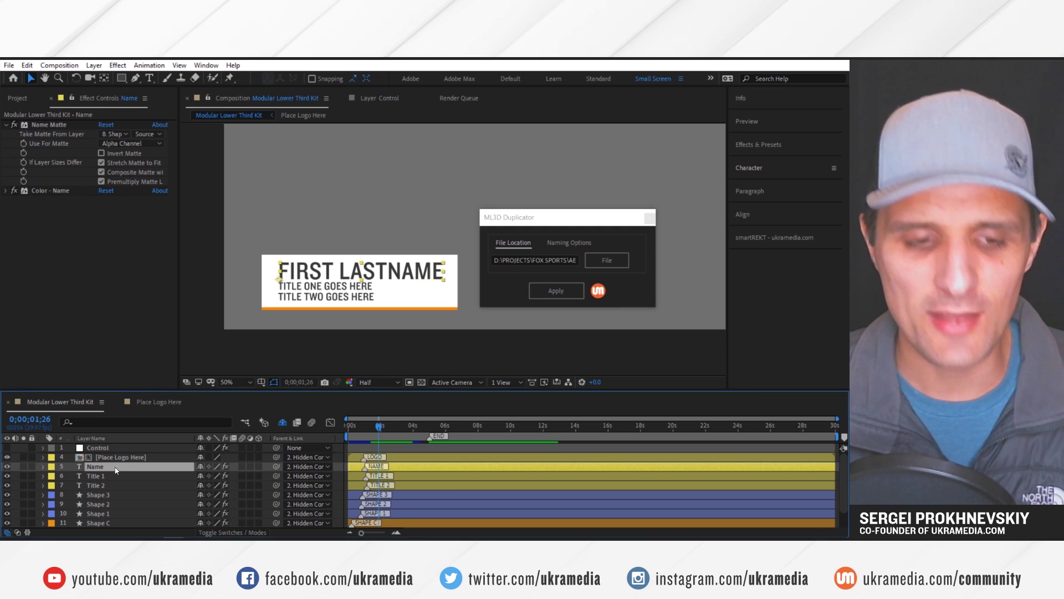
shift+click(111, 476)
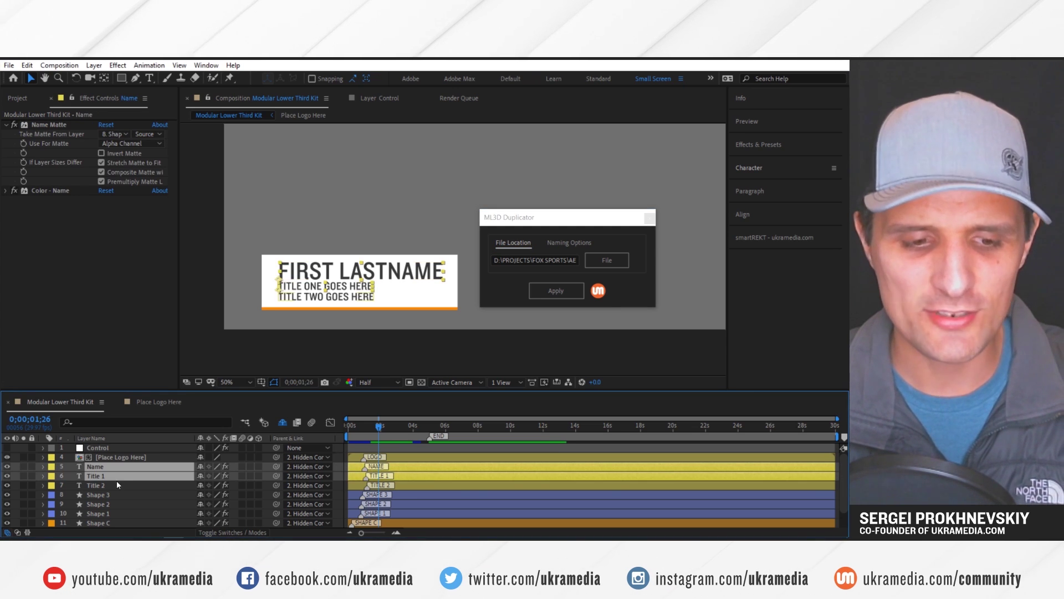
shift+click(111, 485)
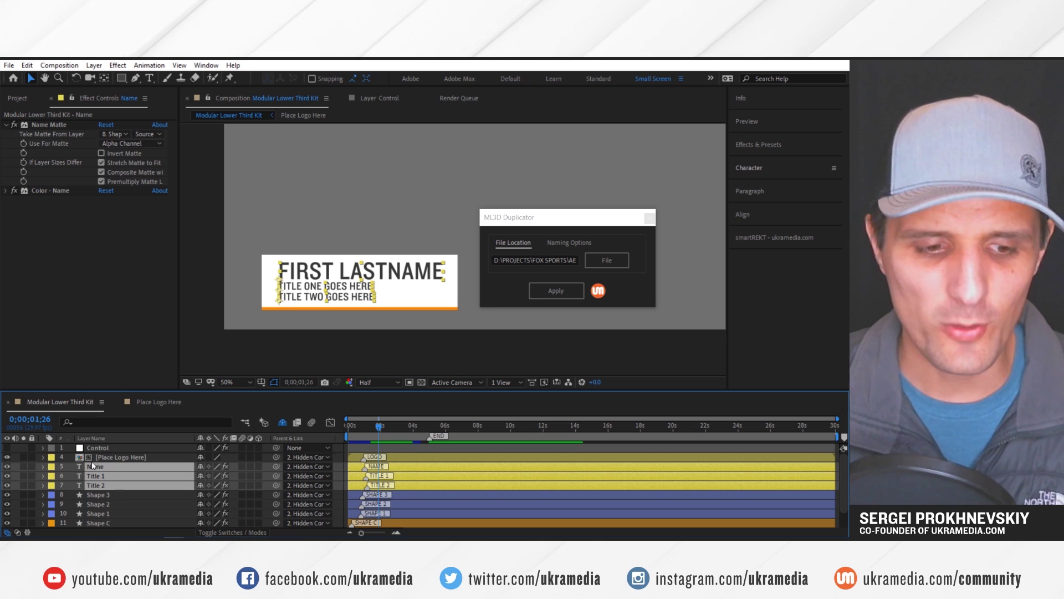
click(554, 289)
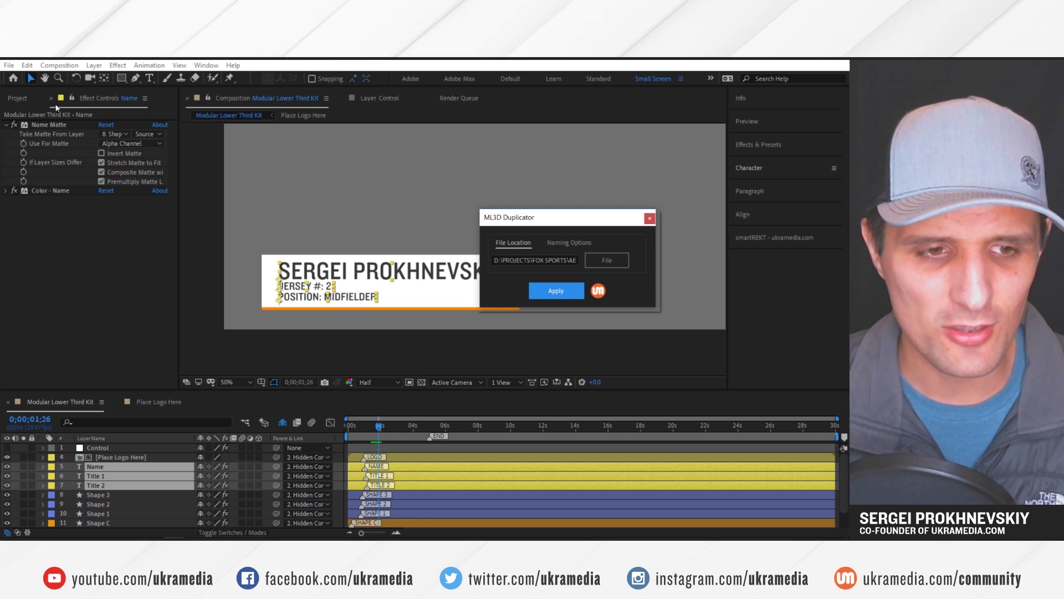
click(18, 98)
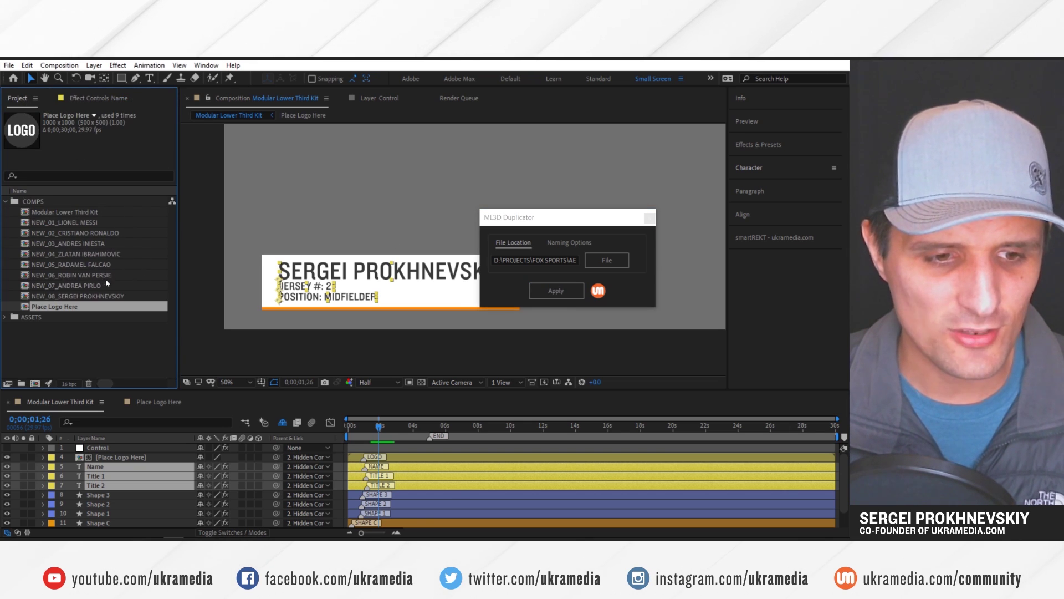
Open the NEW_02 comp at 0;00;02;23 to view its lower third showing jersey 7, FORWARD
click(88, 233)
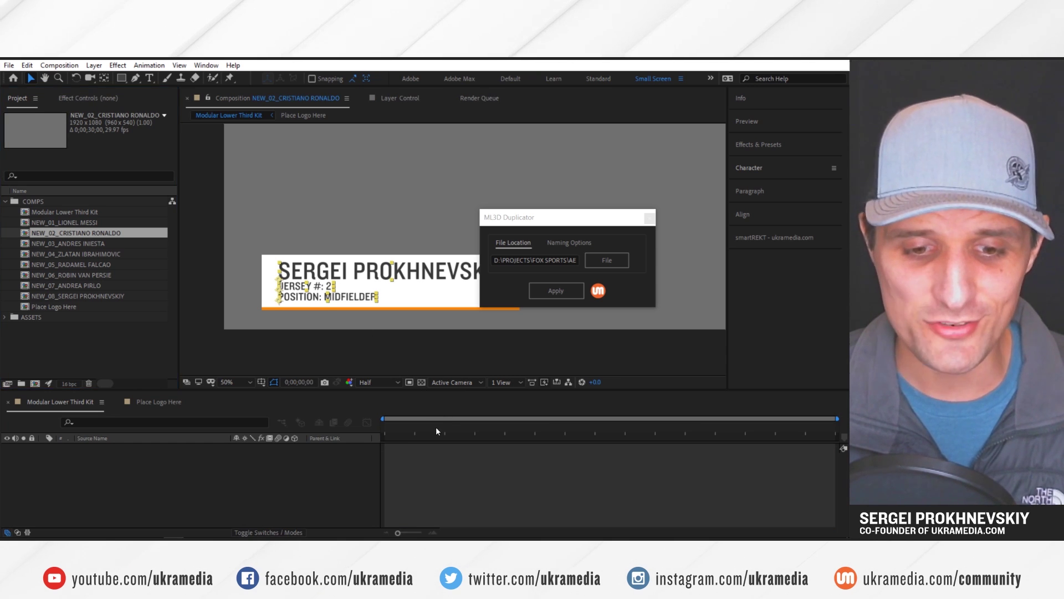
drag(440, 427, 428, 427)
drag(259, 351, 282, 286)
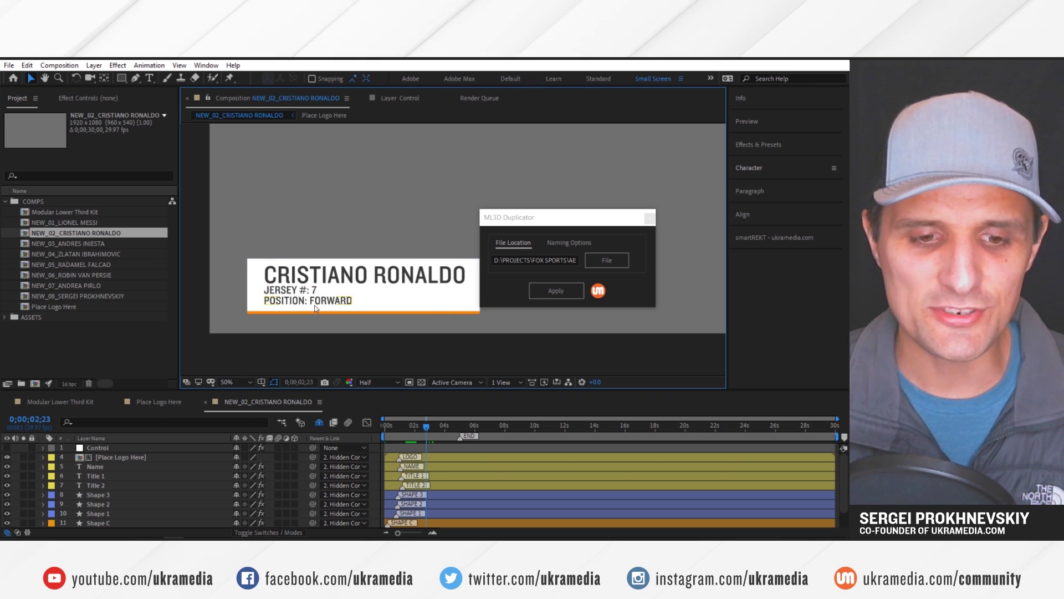
Select the second player's line in the Notepad list, from name through team, to compare
key(alt+Tab)
key(alt+Tab)
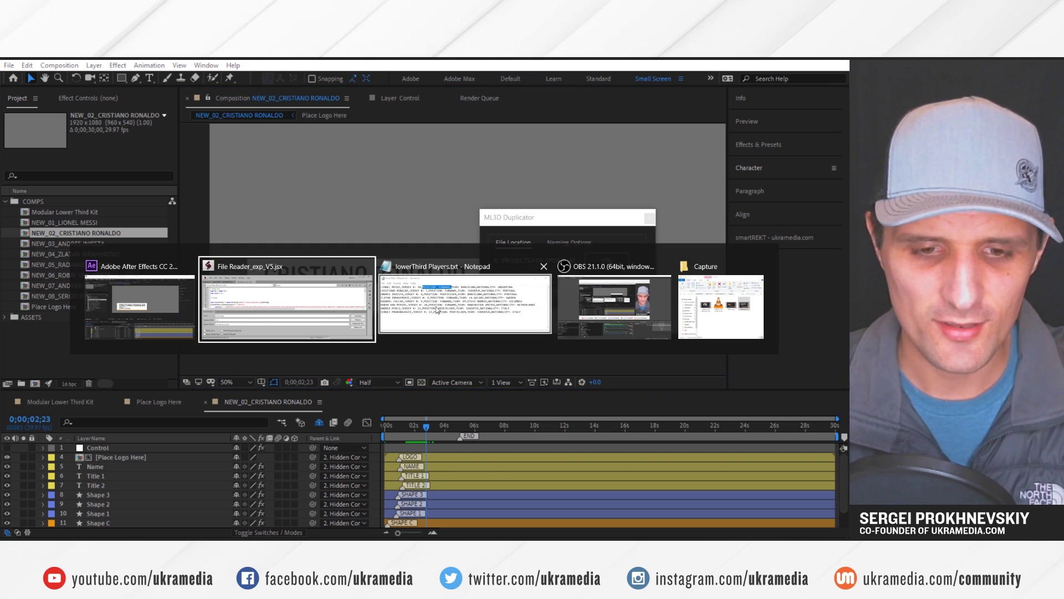
drag(253, 269, 324, 270)
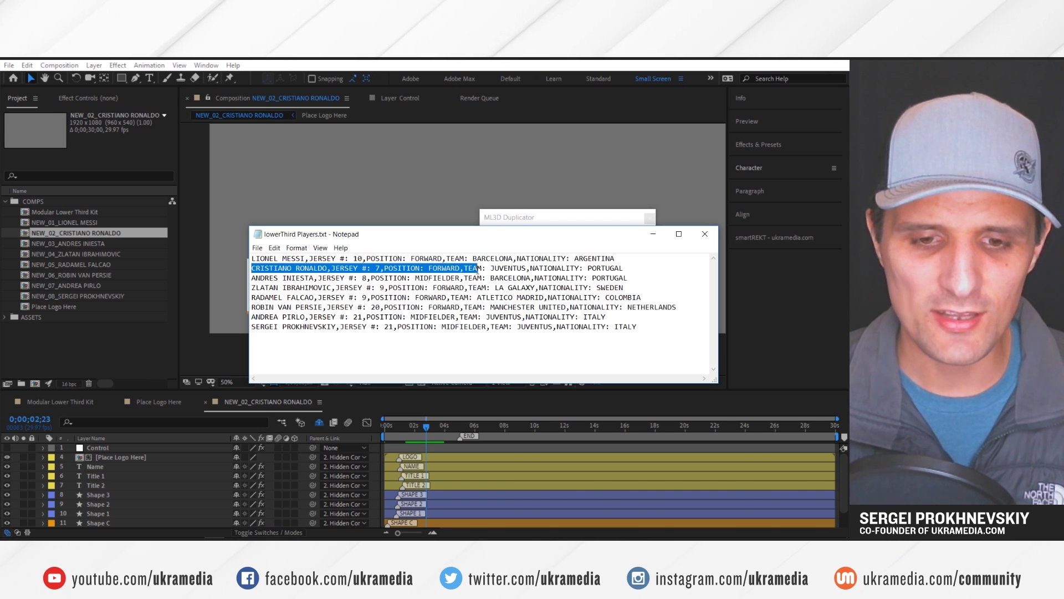
drag(481, 269, 520, 267)
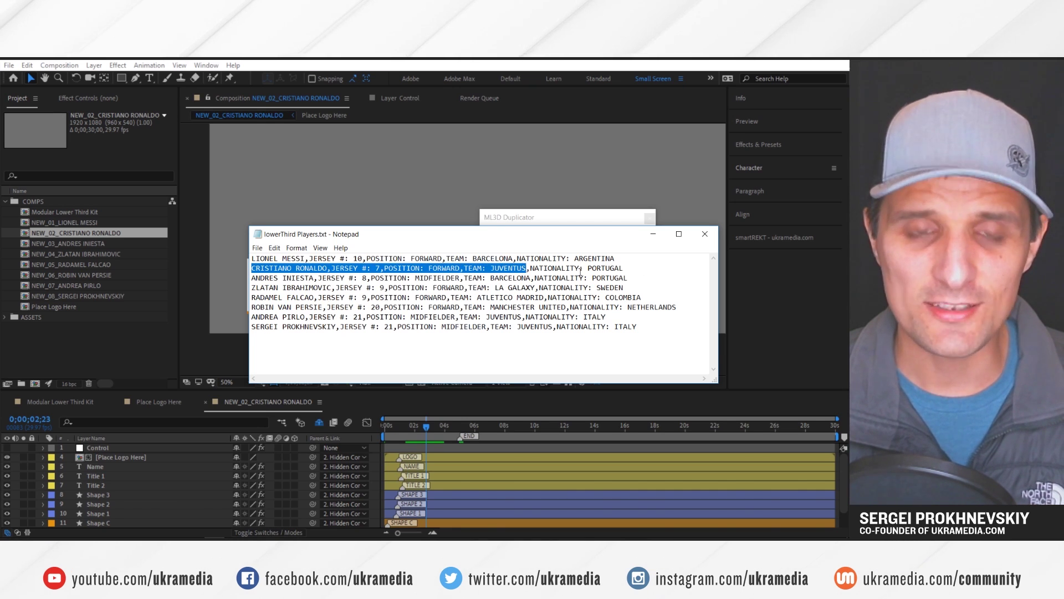
click(374, 473)
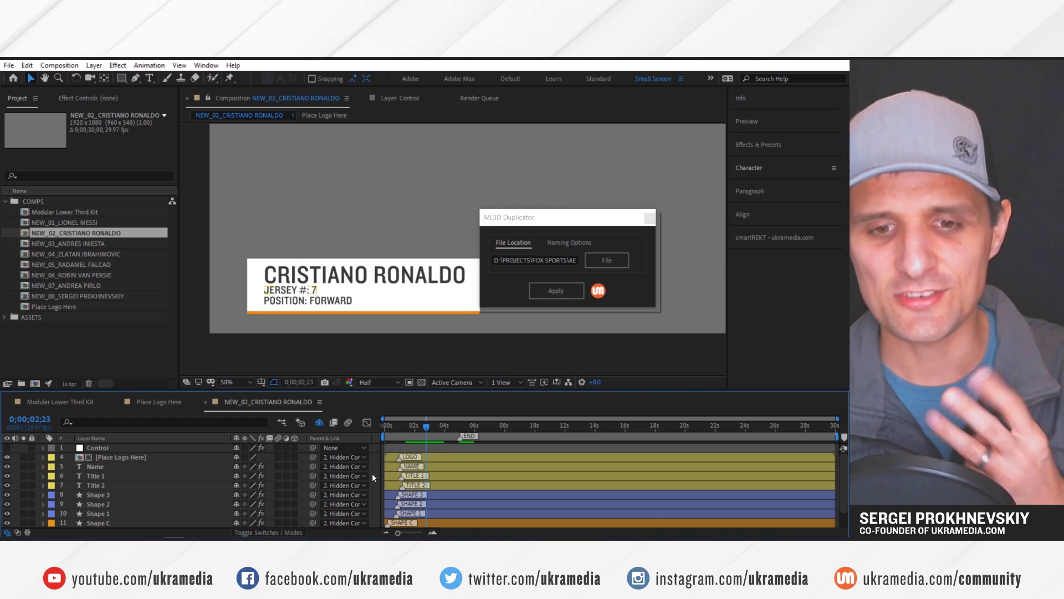